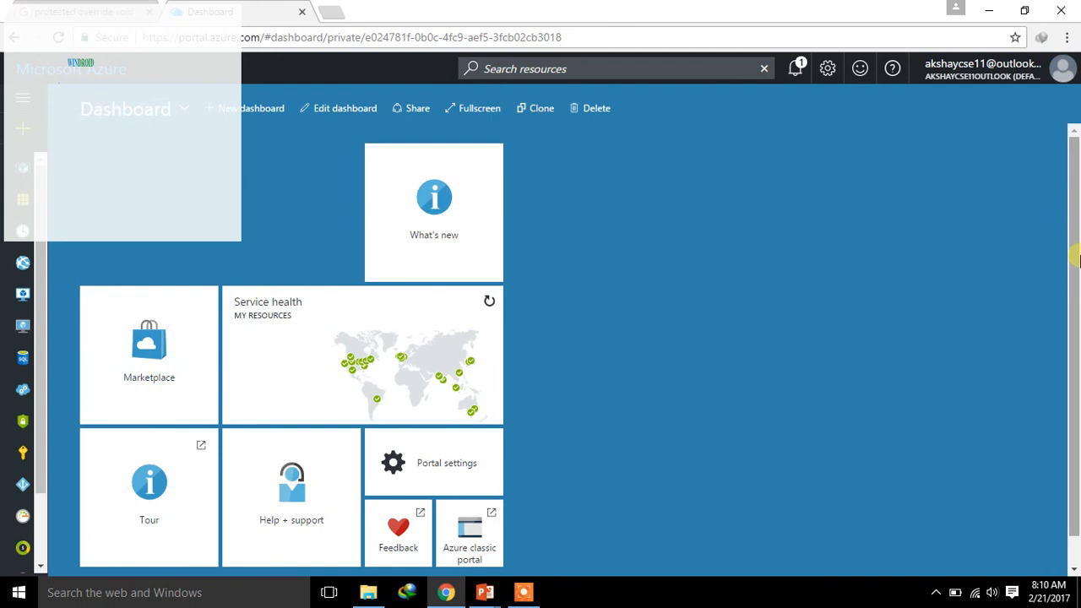
# Open the Web + Mobile category of the marketplace for creating a new resource
pyautogui.click(24, 134)
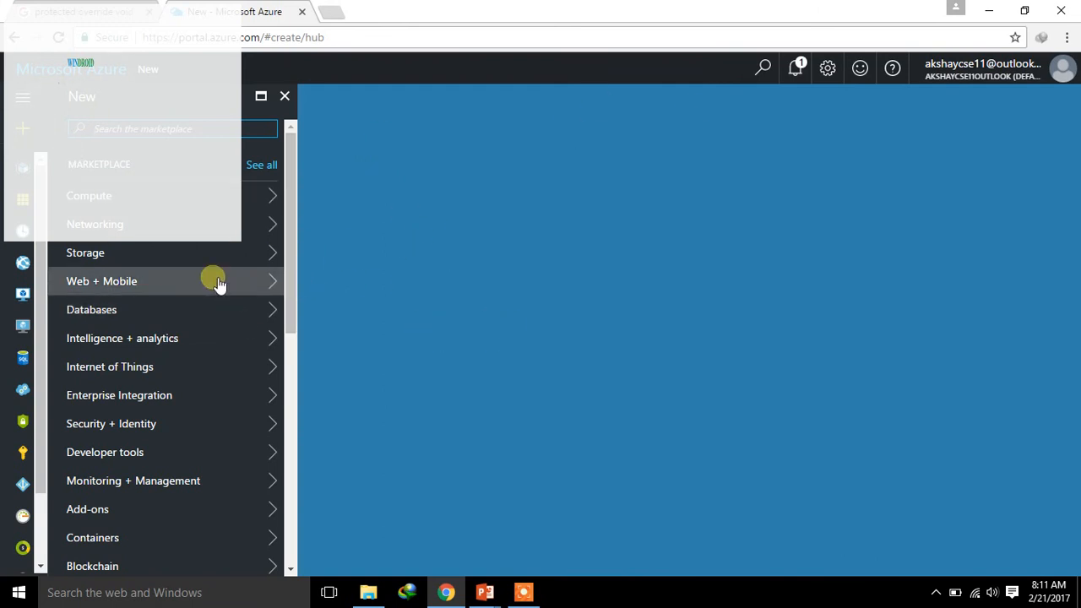
pyautogui.click(244, 285)
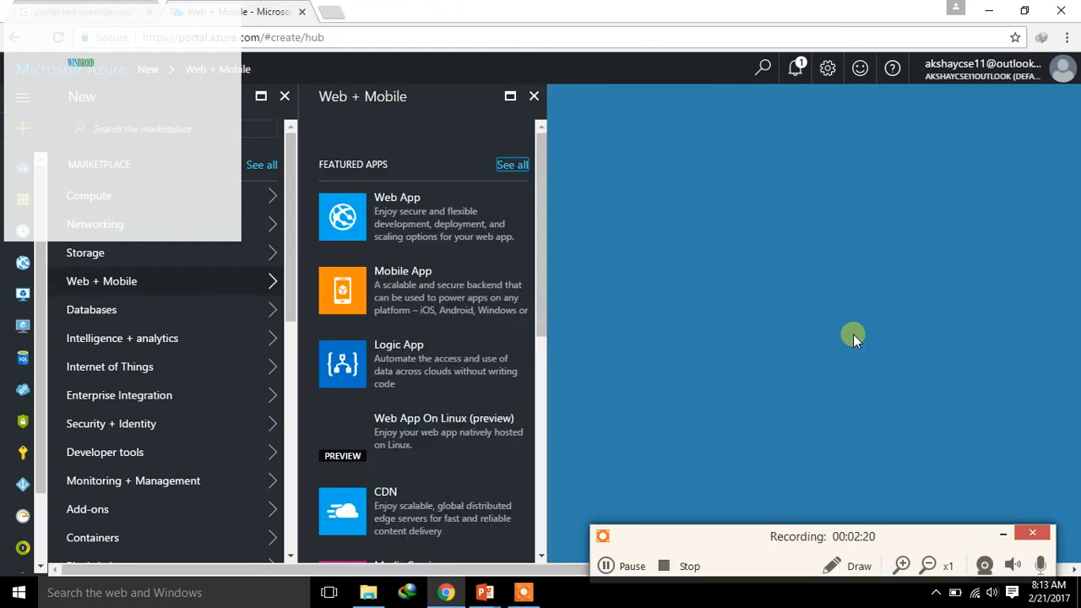
pyautogui.click(1002, 536)
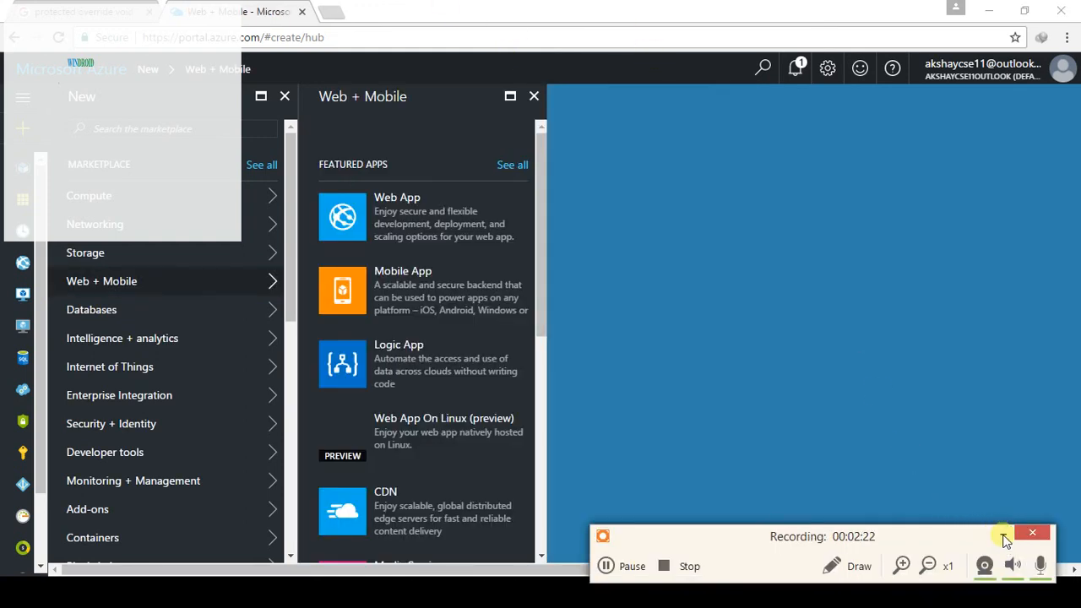
pyautogui.click(709, 346)
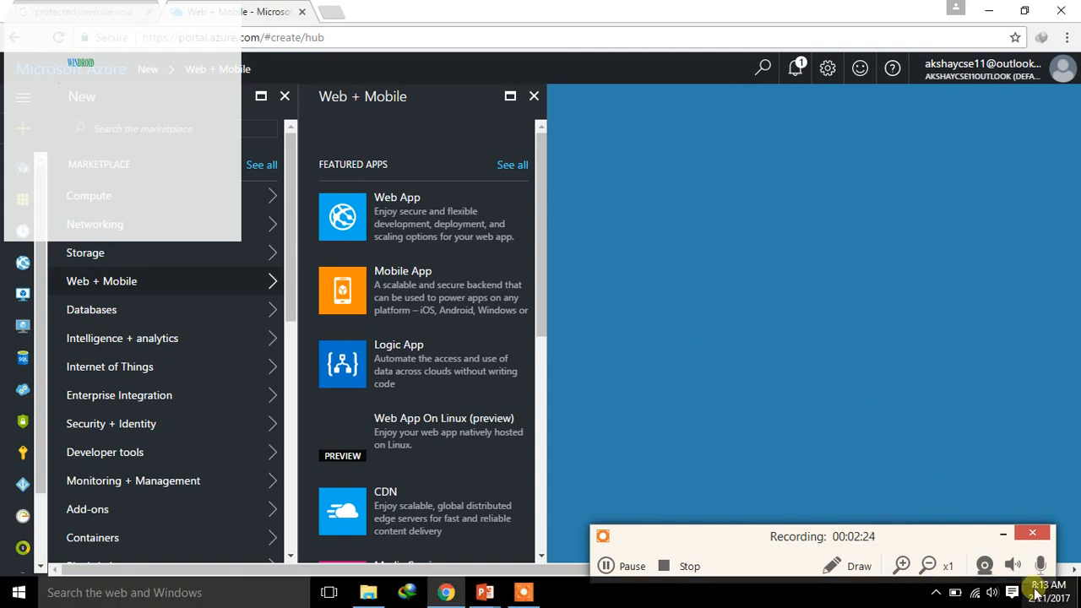
pyautogui.click(1002, 537)
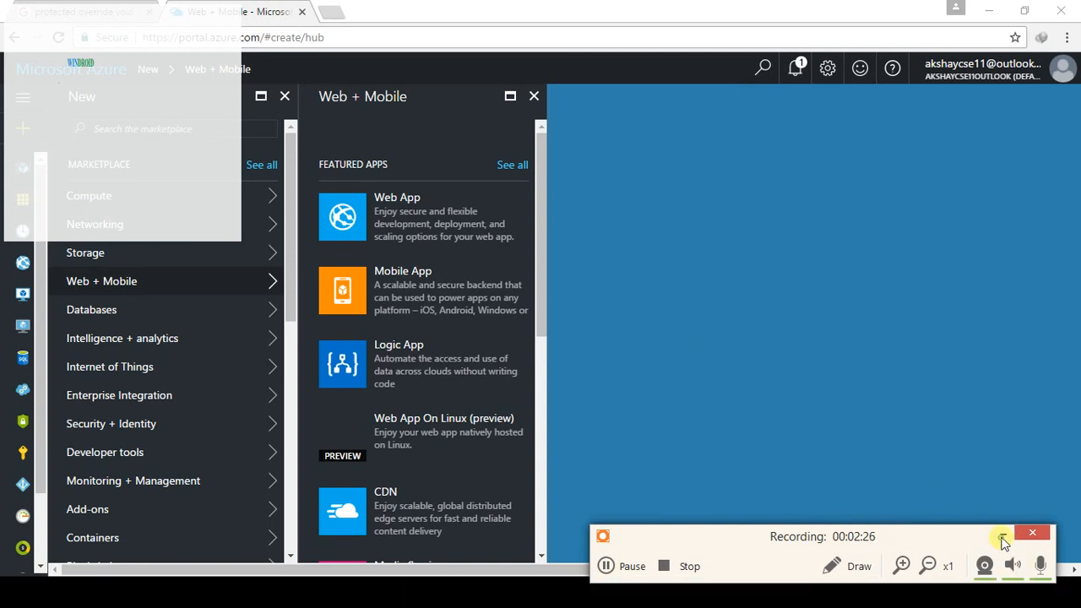
pyautogui.click(1004, 535)
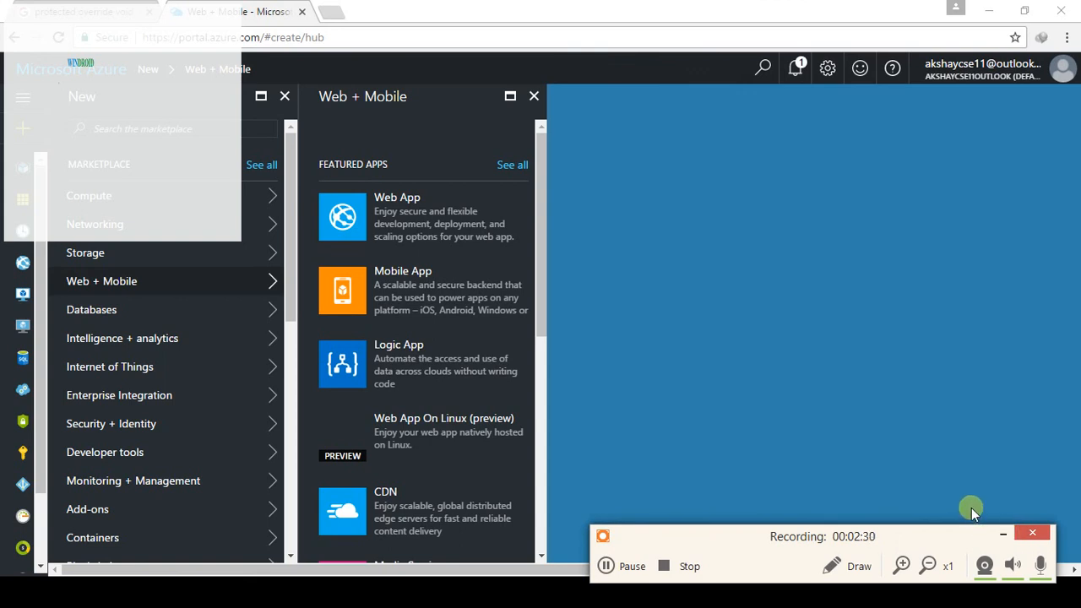
pyautogui.press('super+d')
pyautogui.click(523, 596)
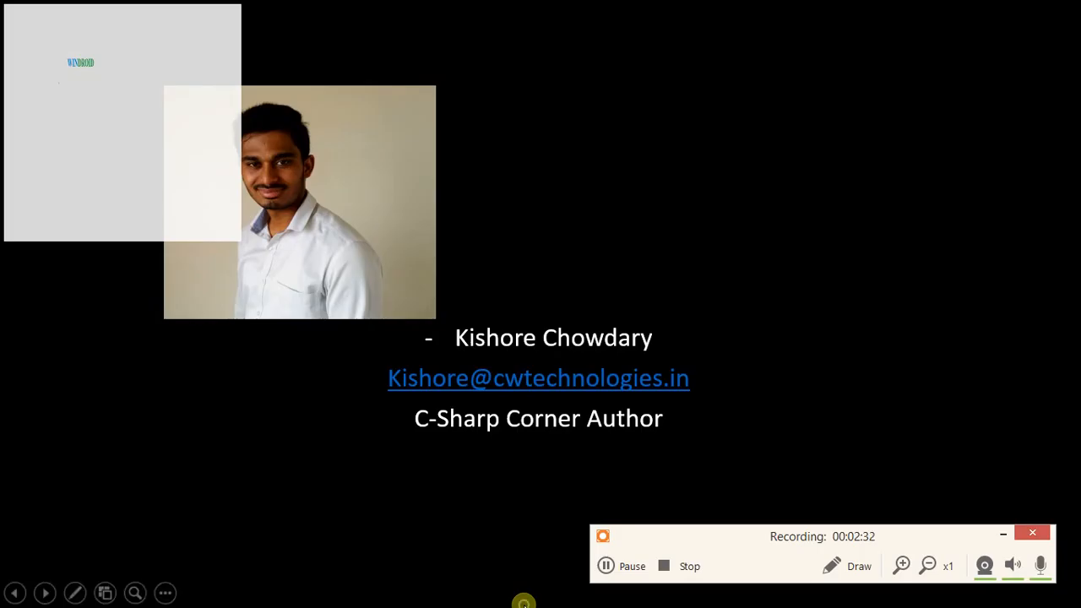
pyautogui.click(523, 596)
pyautogui.click(446, 592)
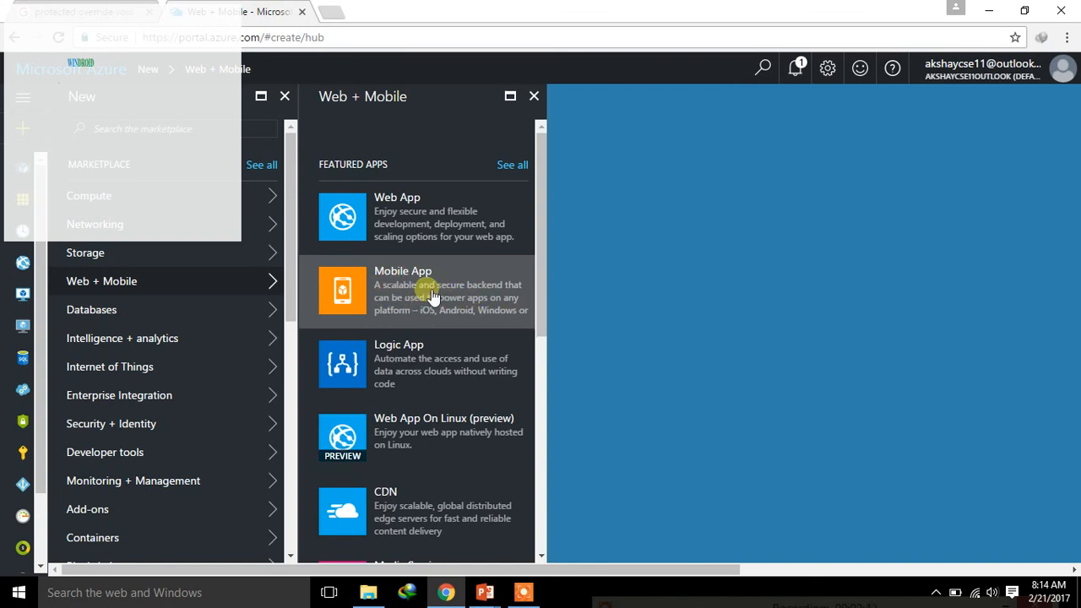
# Start creating a Mobile App and try samplemobileservice as its app name
pyautogui.click(431, 295)
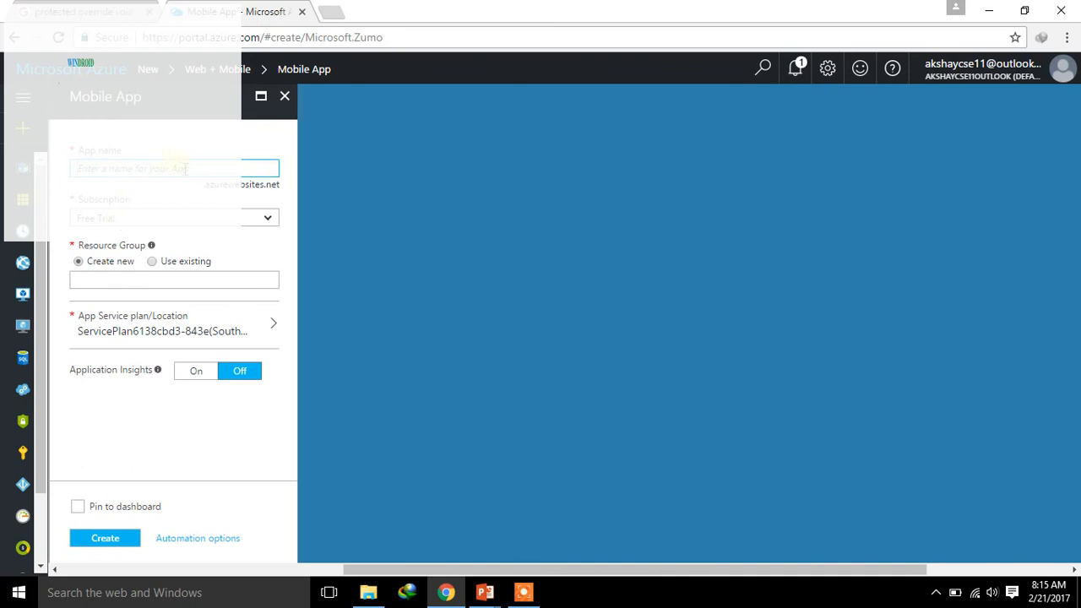
pyautogui.click(541, 582)
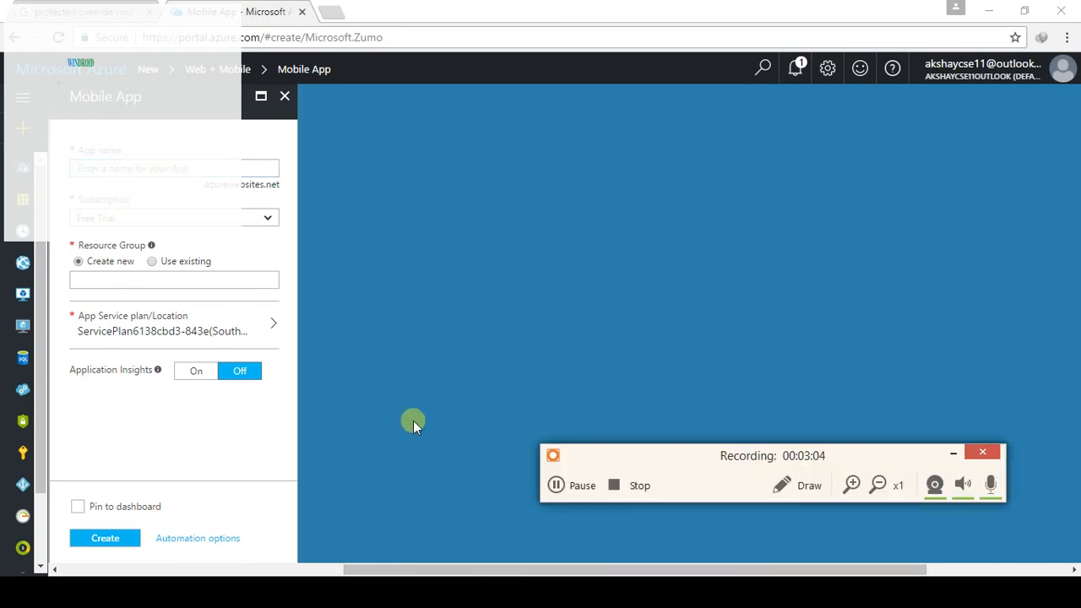
pyautogui.click(952, 453)
pyautogui.click(122, 175)
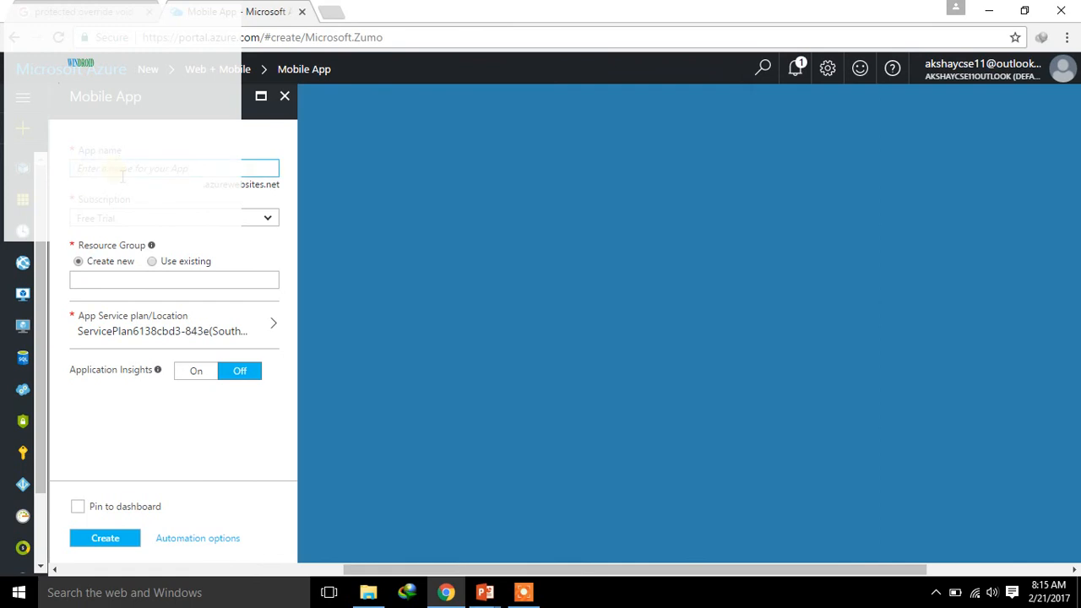
pyautogui.write('Samplemobileservice')
pyautogui.click(146, 184)
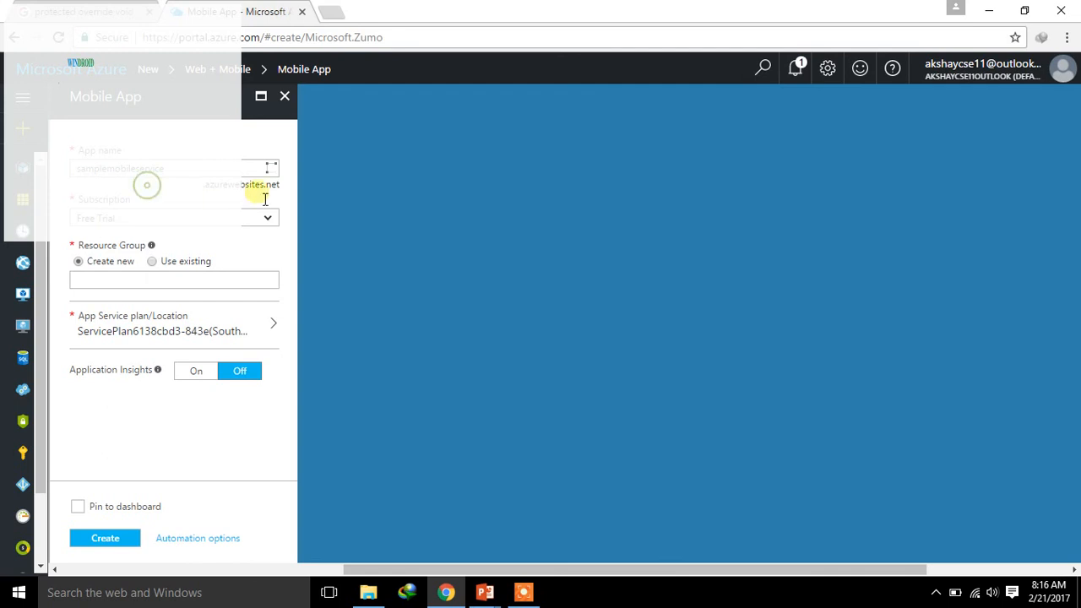
pyautogui.click(262, 147)
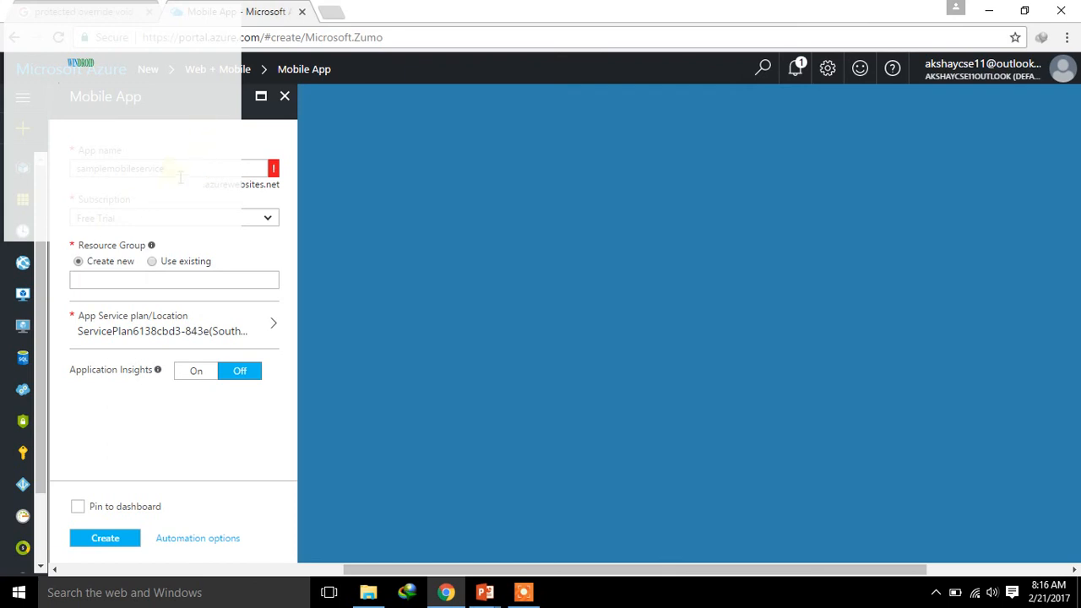
# Change the app name to samplemobileservice111
pyautogui.click(180, 176)
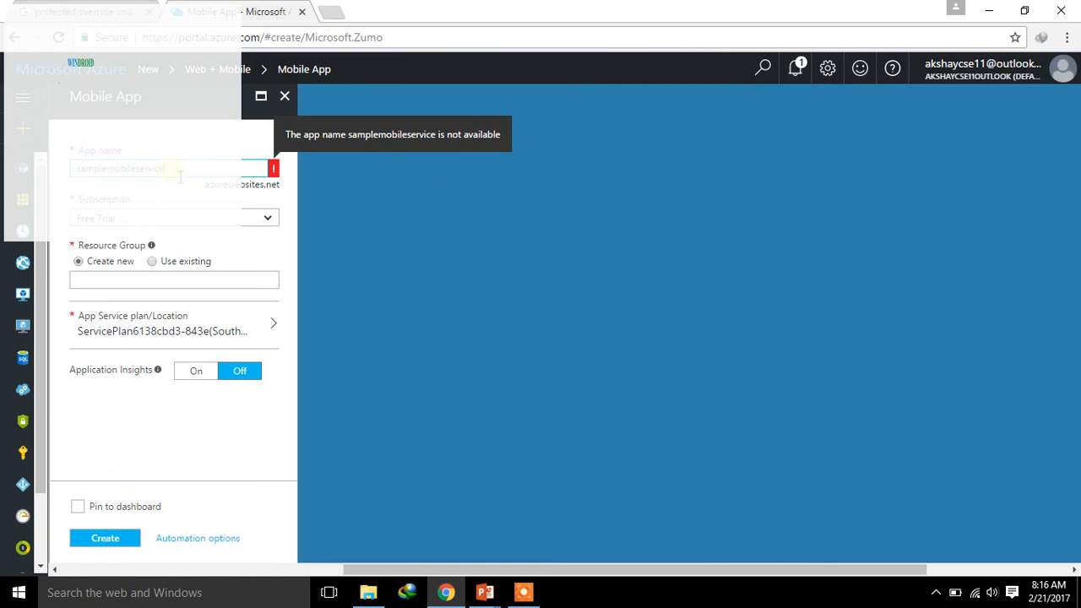
pyautogui.write('1')
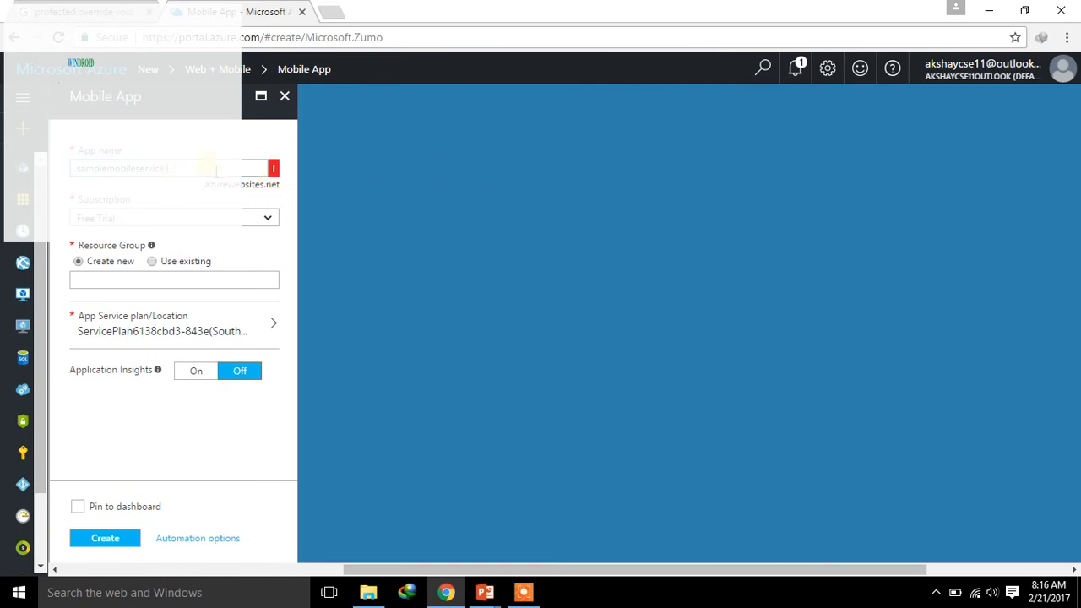
pyautogui.moveTo(284, 173)
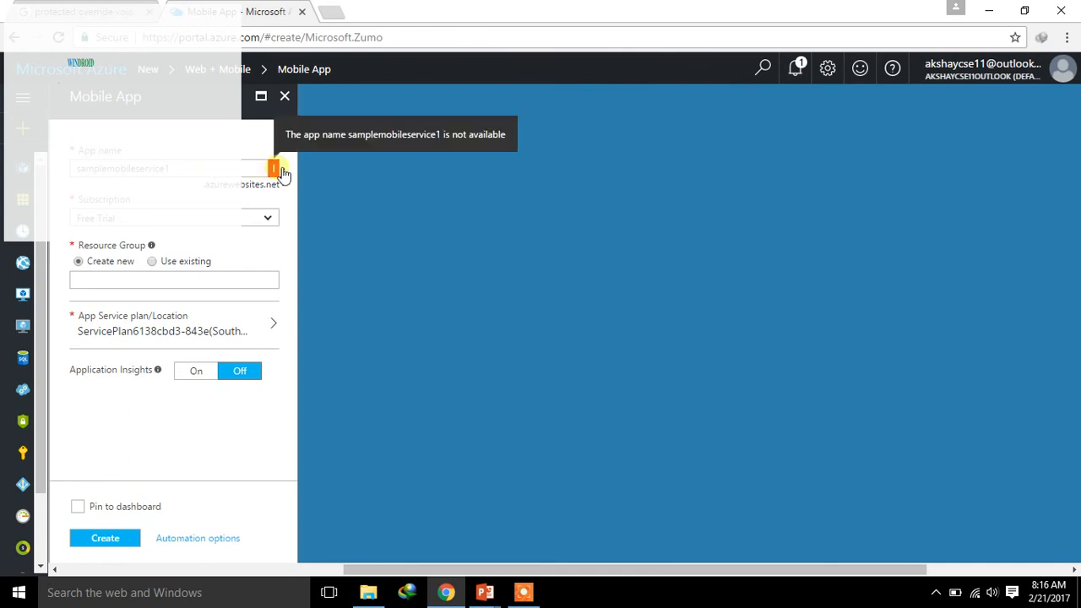
pyautogui.click(172, 168)
pyautogui.click(184, 188)
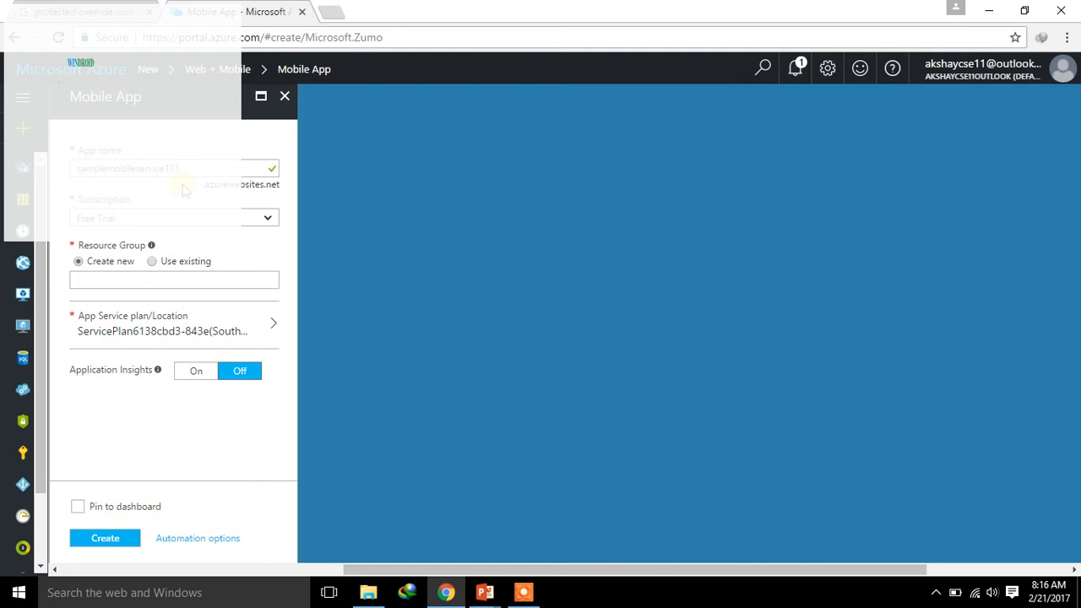
# Create the mobile app under the Free Trial subscription in a new resource group named samplefortutorial, and check the deployment notification
pyautogui.click(275, 222)
pyautogui.click(277, 221)
pyautogui.click(147, 285)
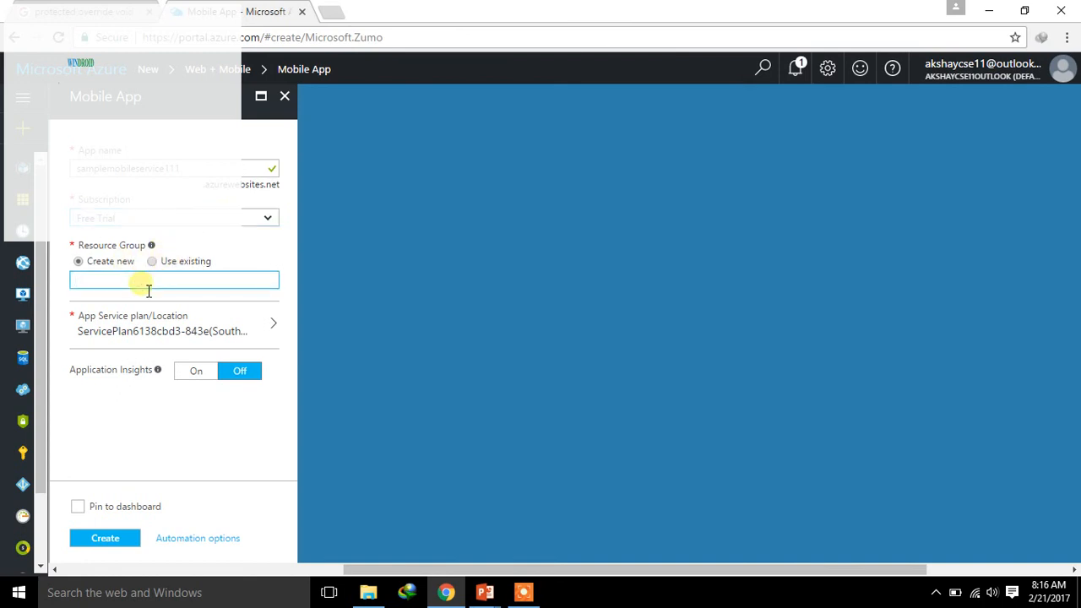
pyautogui.write('samplefortutorial')
pyautogui.click(129, 541)
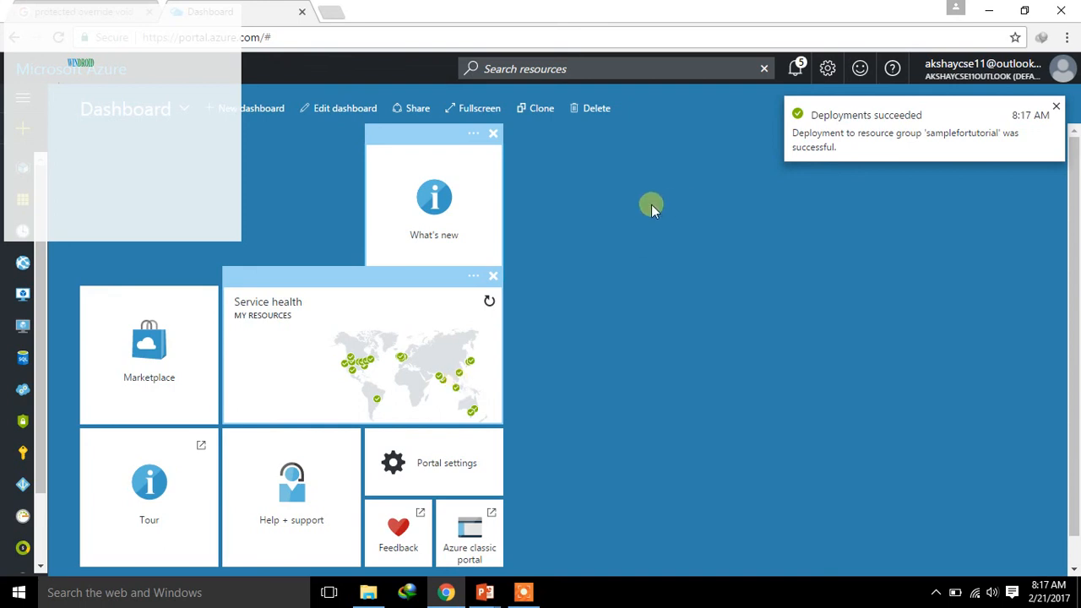
pyautogui.click(795, 71)
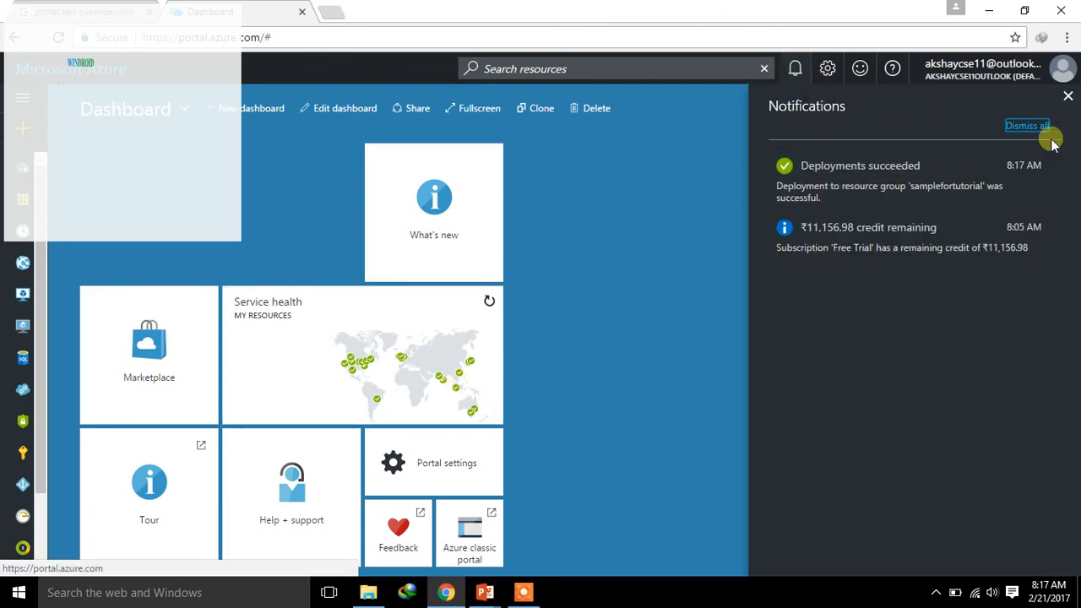
pyautogui.click(1065, 94)
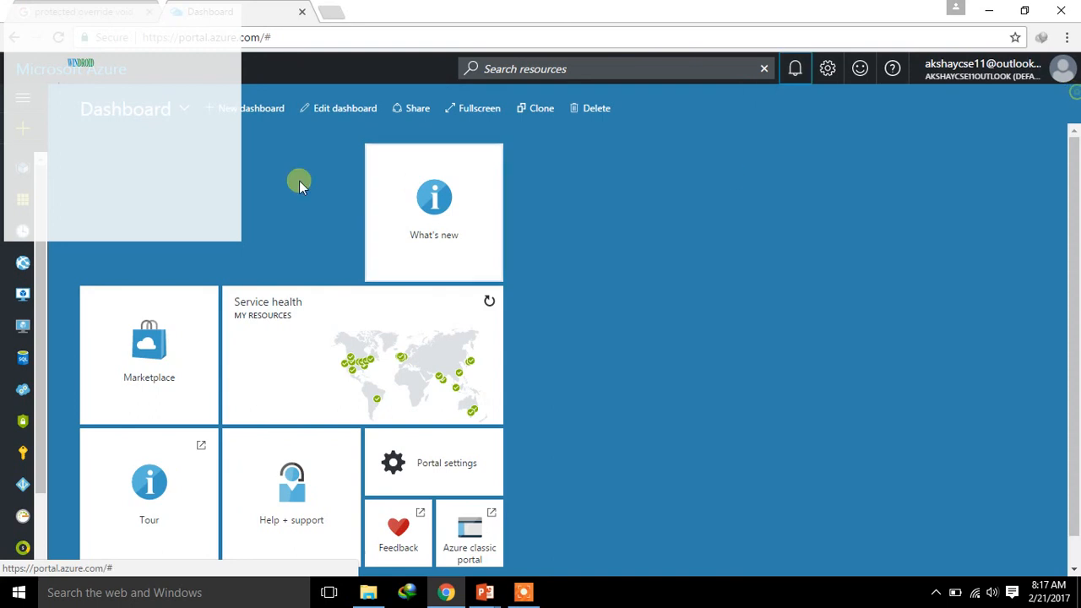
# Open the samplemobileservice111 app service from the samplefortutorial resource group
pyautogui.click(23, 168)
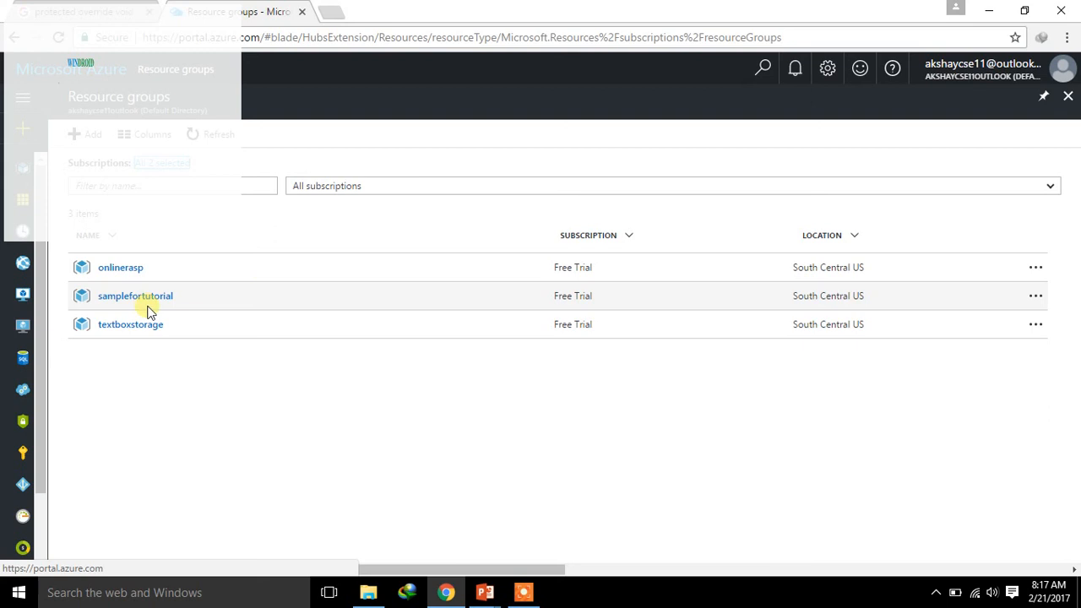
pyautogui.click(152, 297)
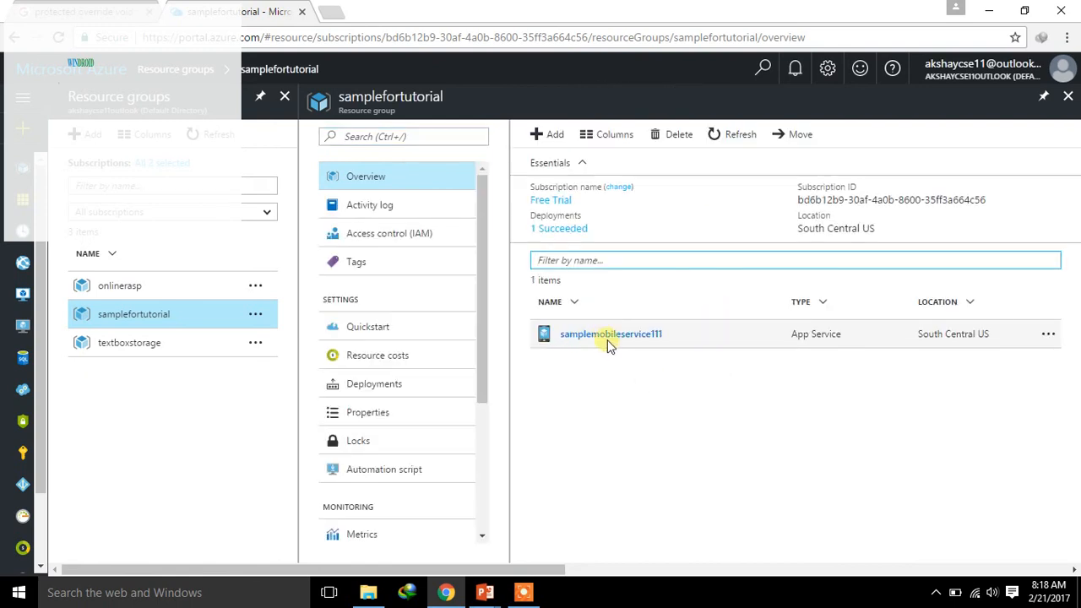
pyautogui.click(610, 335)
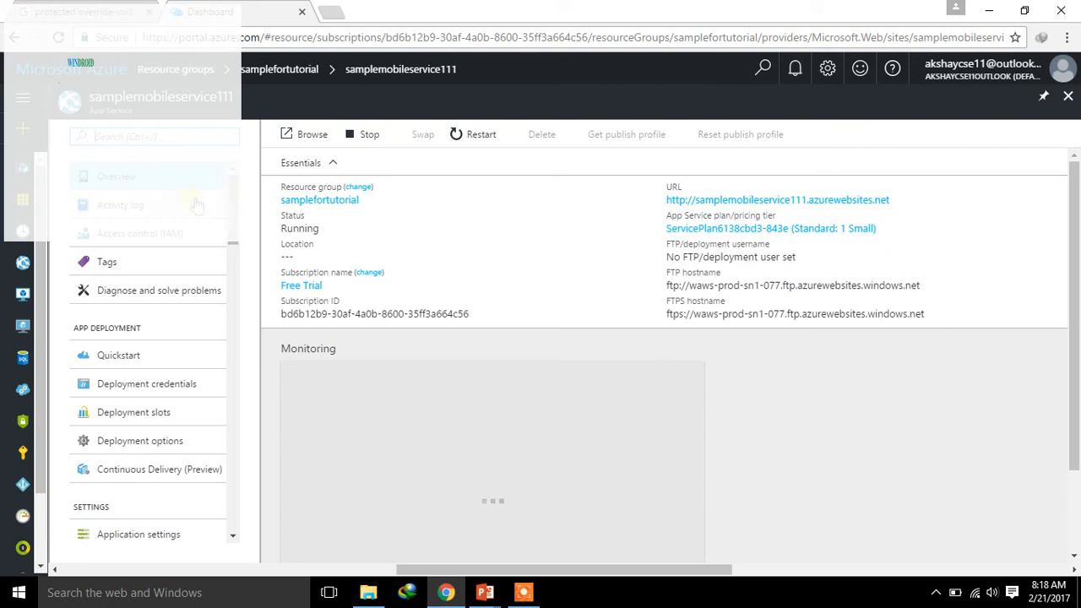
# Open the Easy tables page in the mobile settings of the app service
pyautogui.scroll(-5, 216, 245)
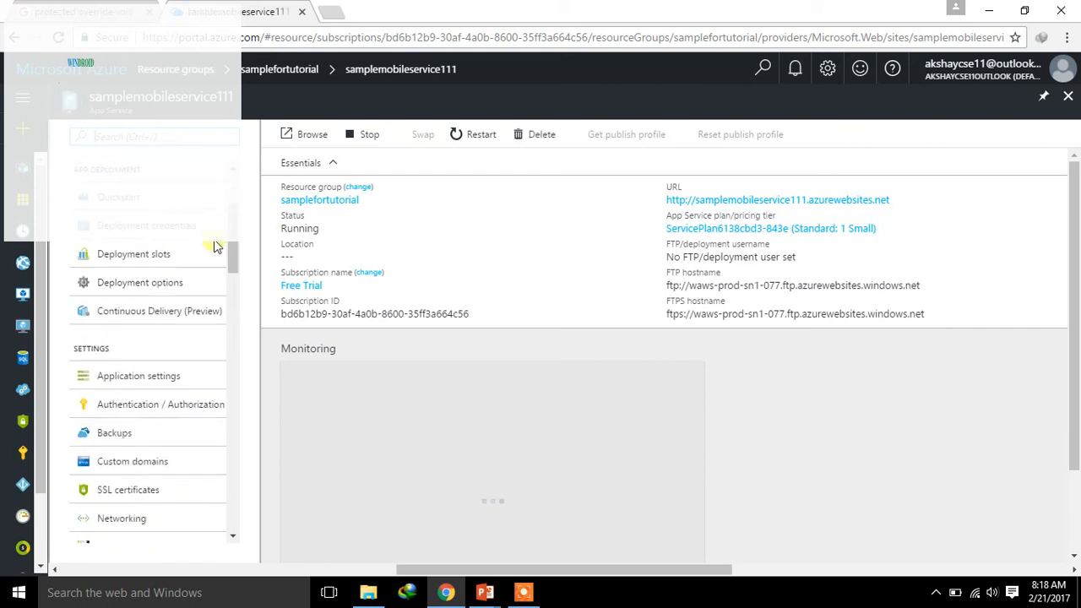
pyautogui.scroll(-10, 197, 294)
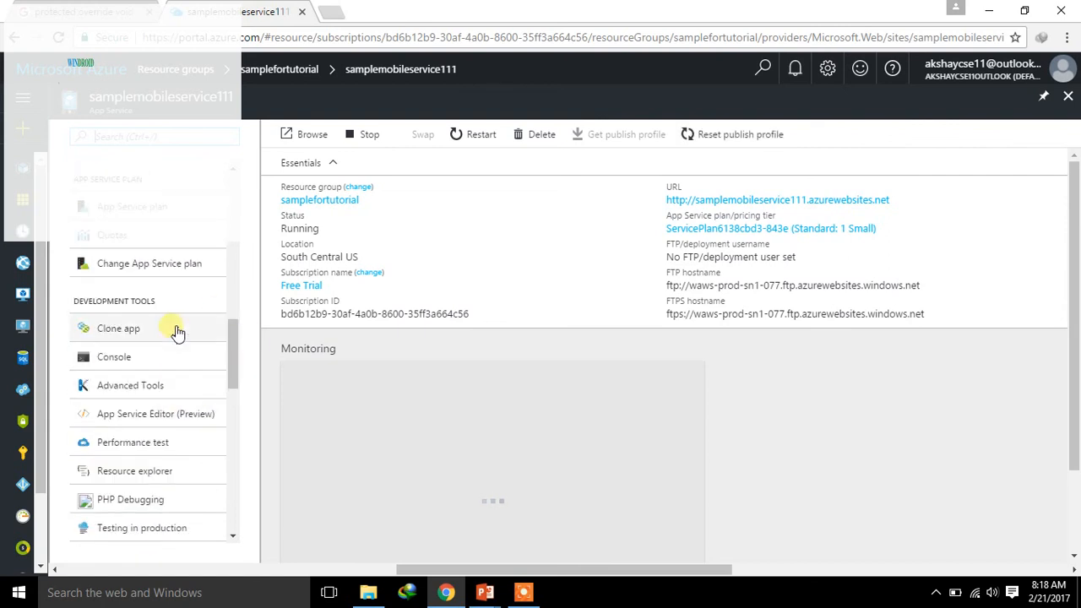
pyautogui.scroll(-3, 174, 332)
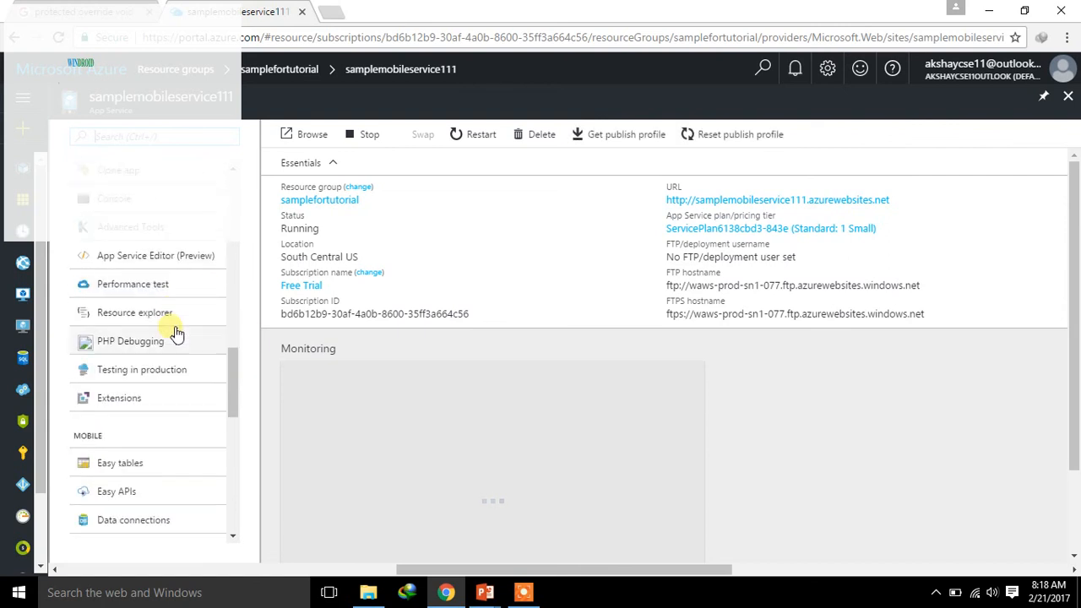
pyautogui.click(147, 463)
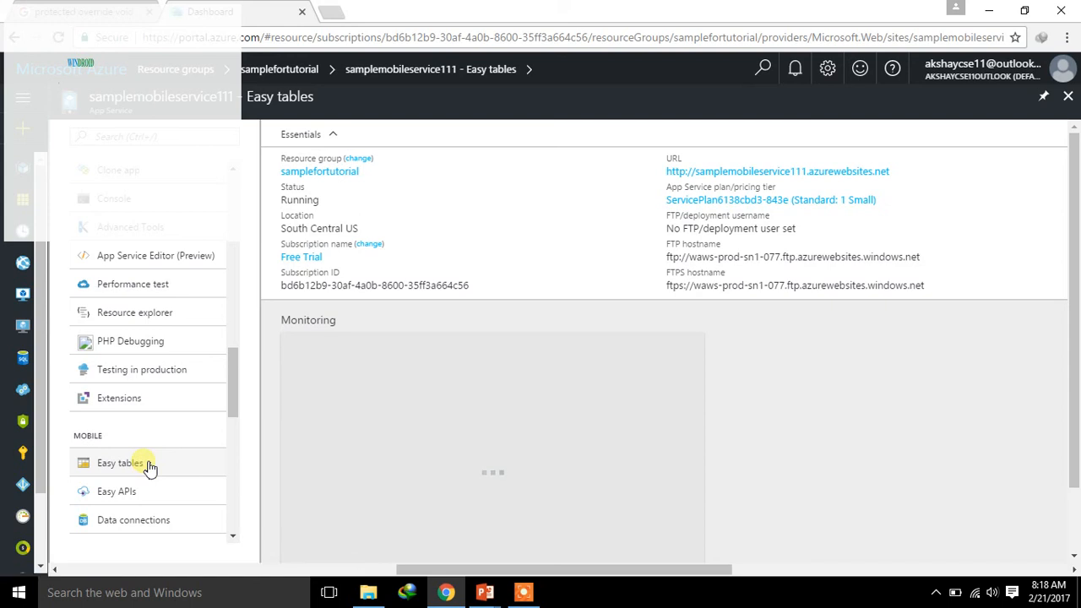
pyautogui.click(146, 463)
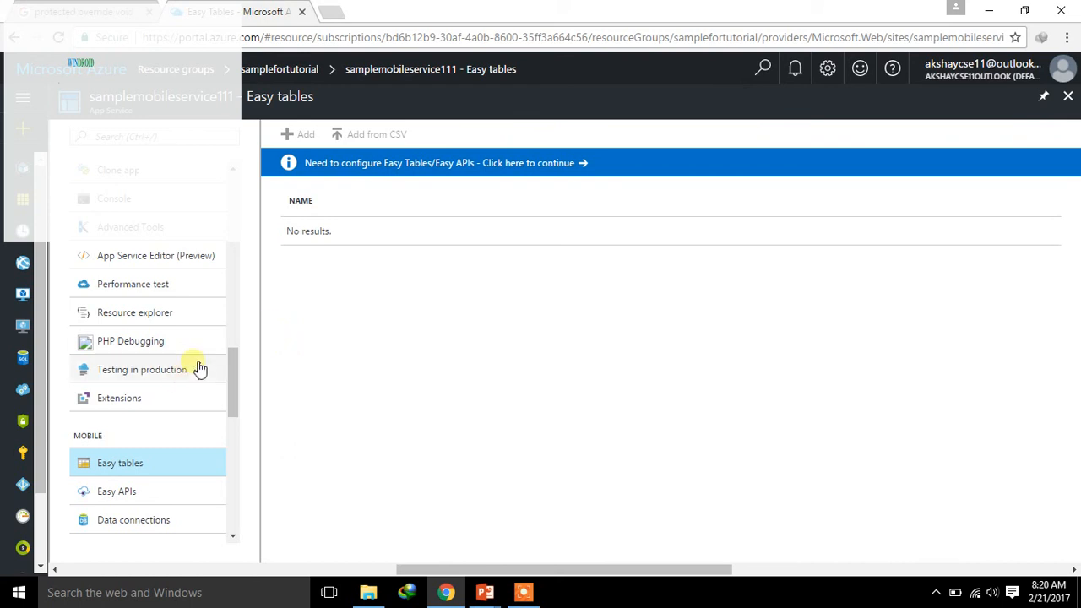
# Open the app service's data connections and start adding a new connection
pyautogui.scroll(-1, 230, 494)
pyautogui.scroll(-1, 231, 495)
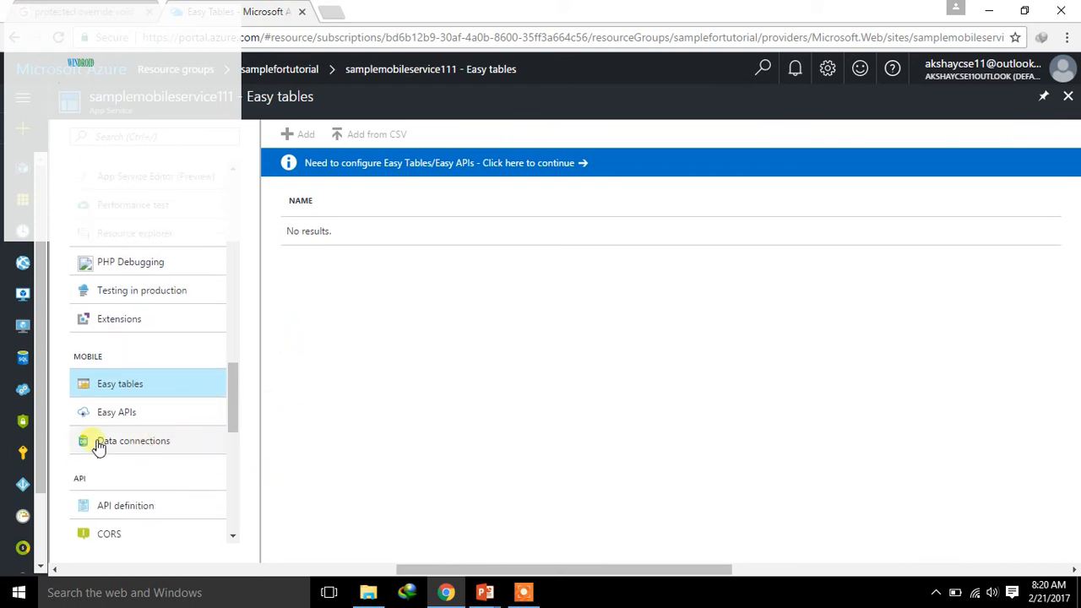
pyautogui.click(168, 450)
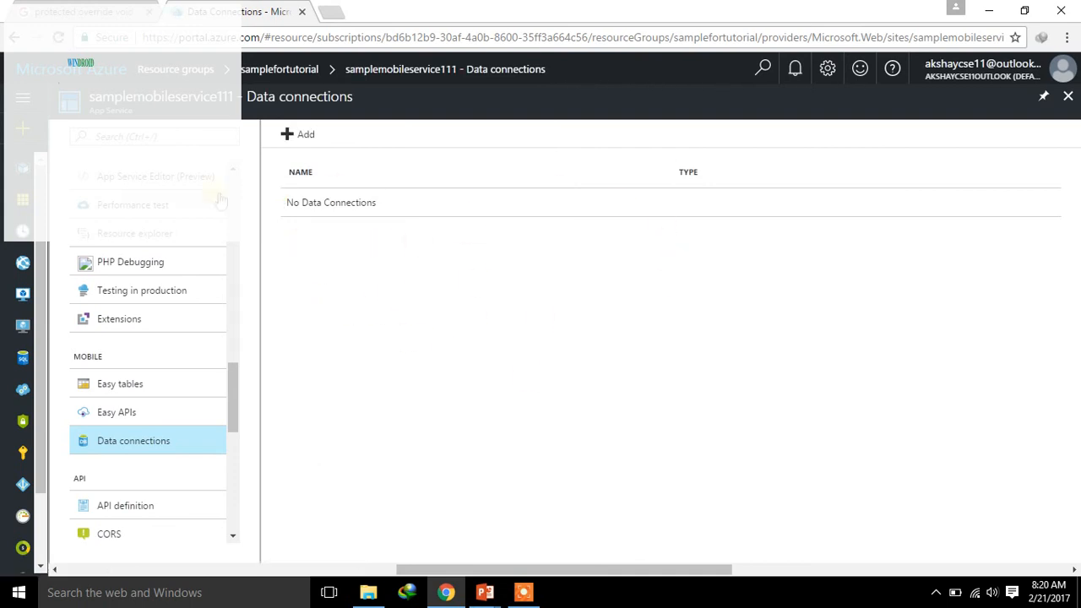
pyautogui.click(308, 143)
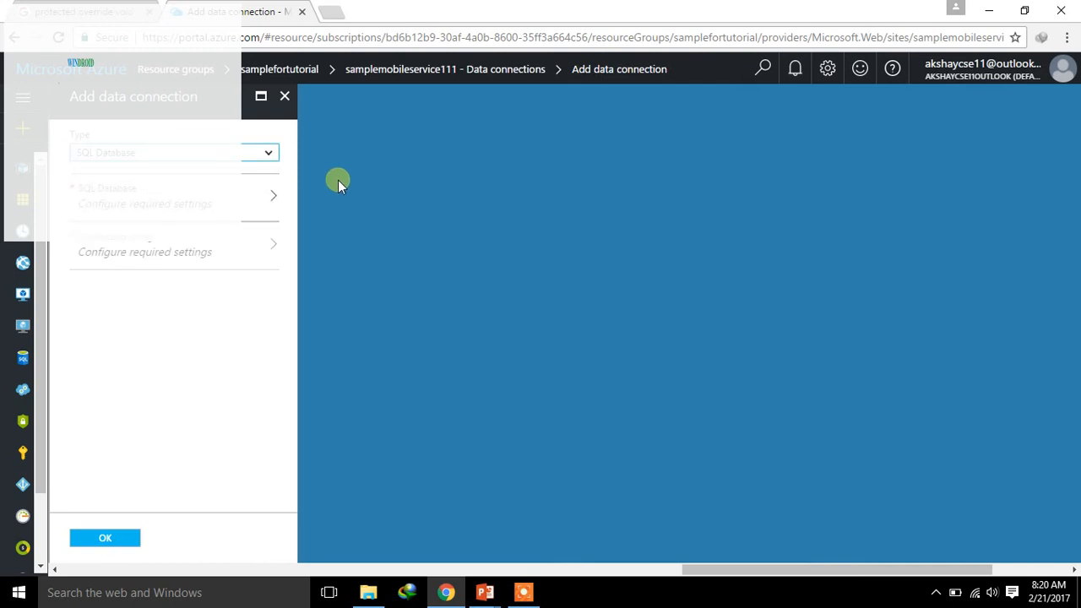
# Select SQL Database as the data connection type and open the form for creating a new database
pyautogui.click(276, 158)
pyautogui.click(276, 158)
pyautogui.click(276, 157)
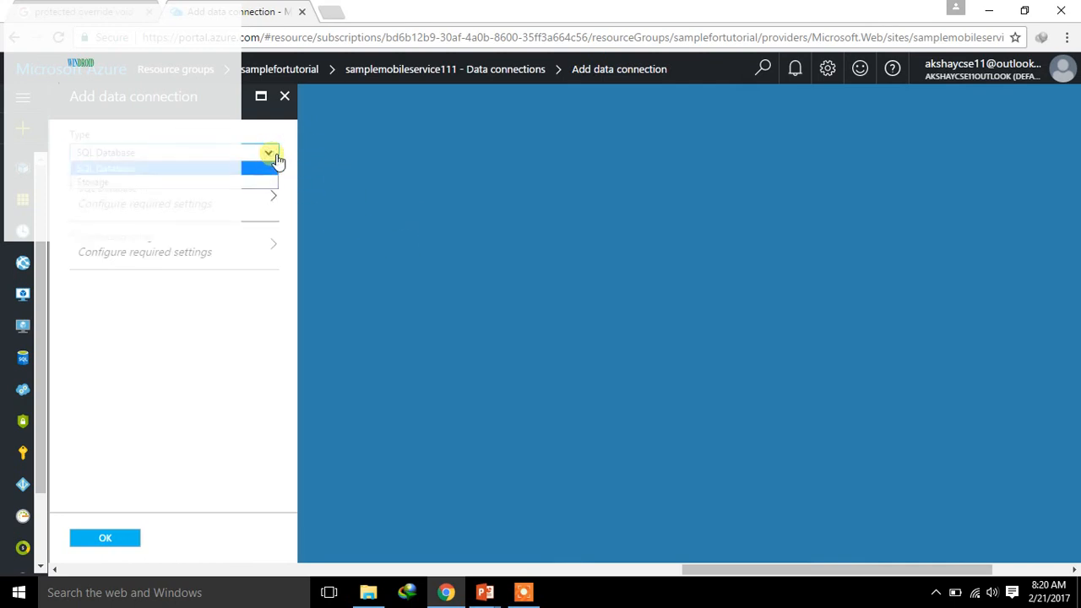
pyautogui.click(118, 167)
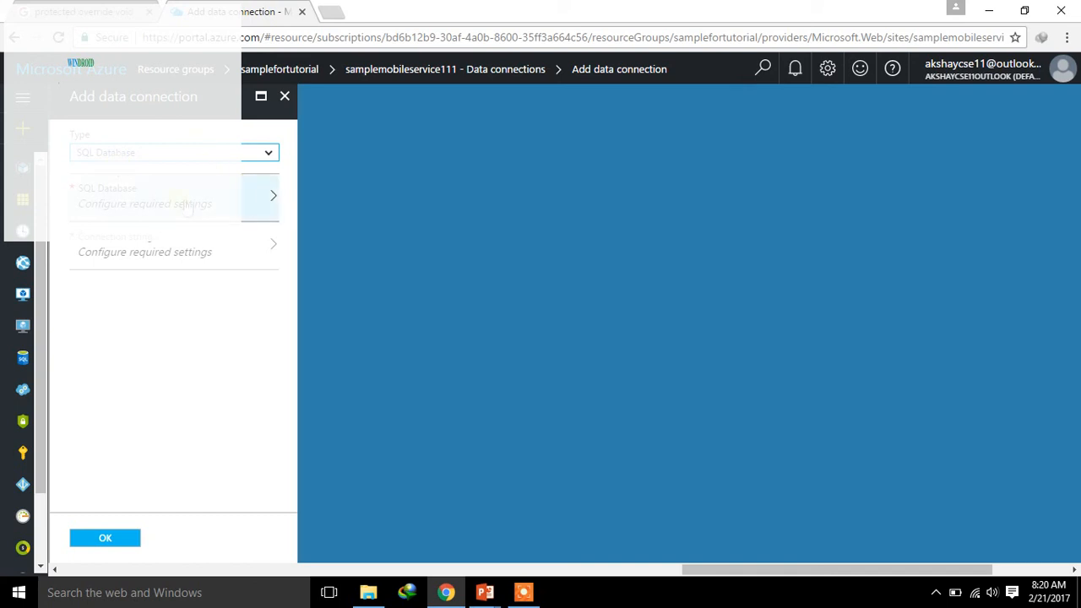
pyautogui.click(242, 207)
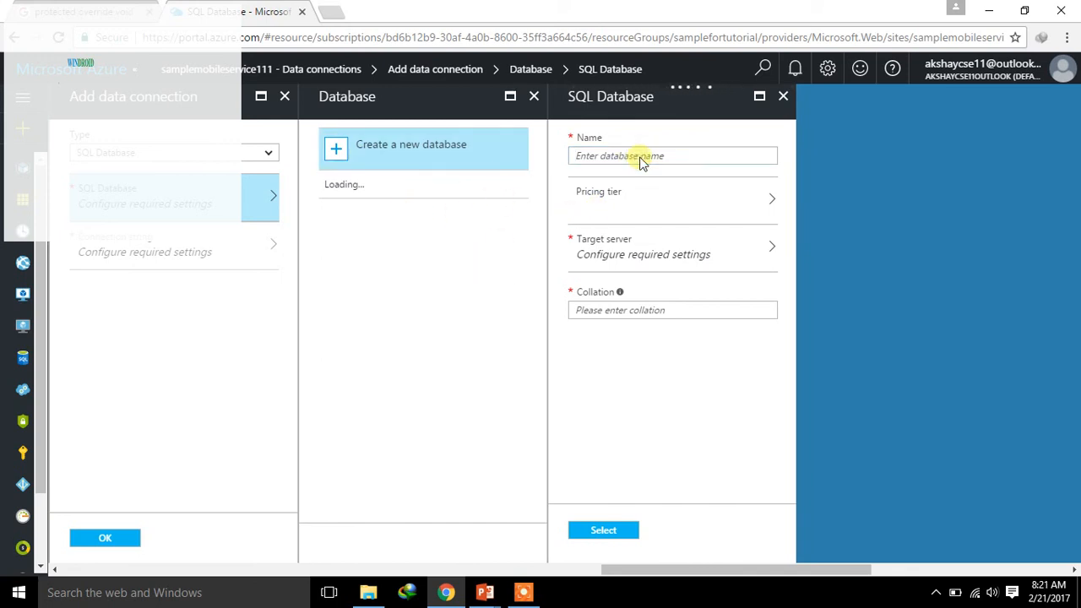
# Name the new SQL database sampledbase and review its pricing options, keeping the S0 Standard tier
pyautogui.write('base')
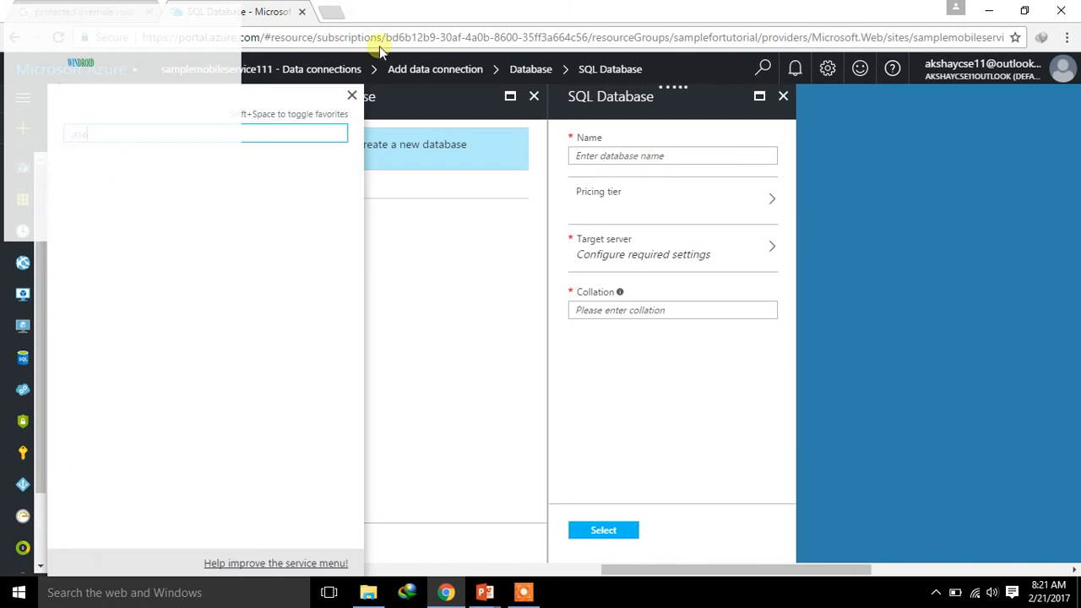
pyautogui.click(353, 94)
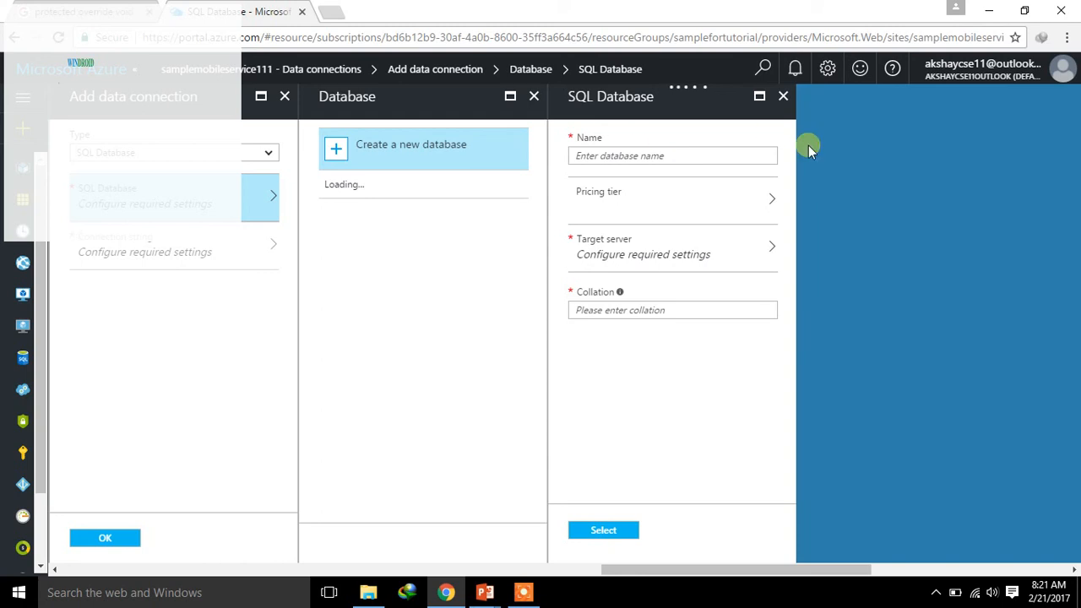
pyautogui.click(641, 153)
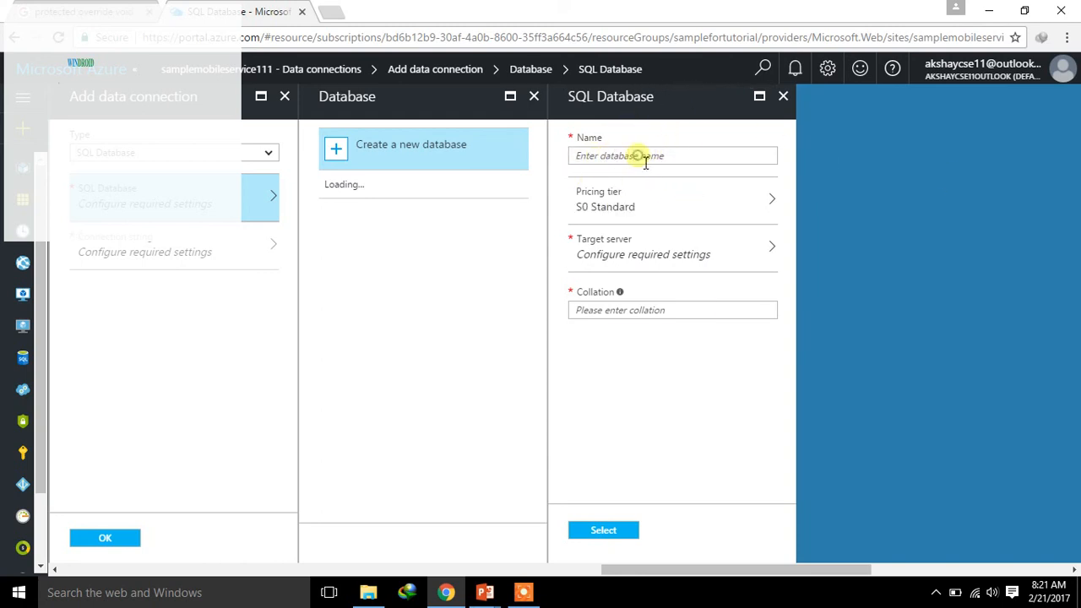
pyautogui.click(636, 154)
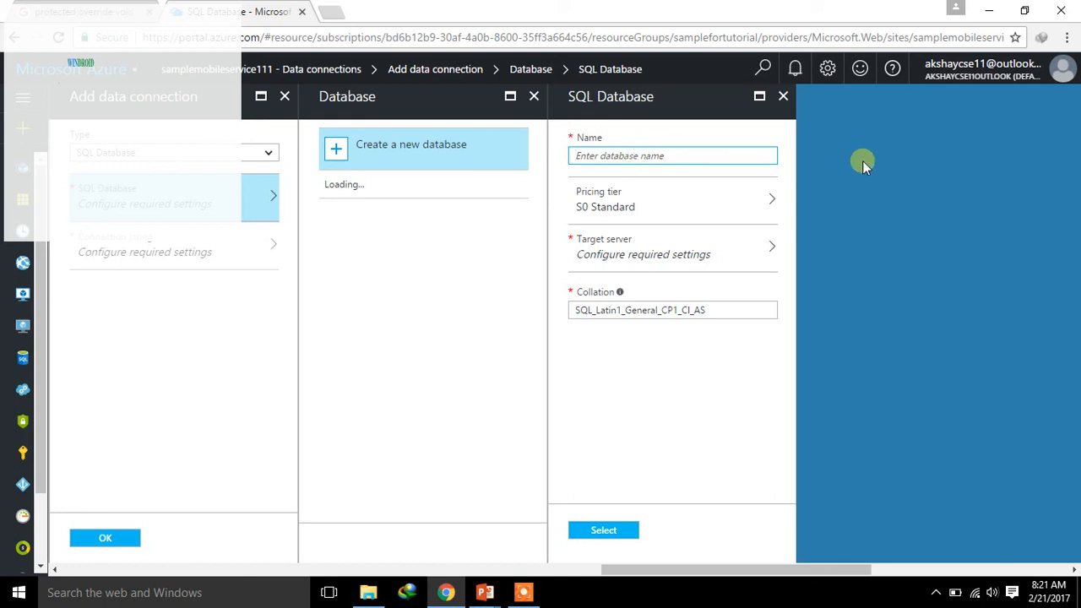
pyautogui.write('sampledbase')
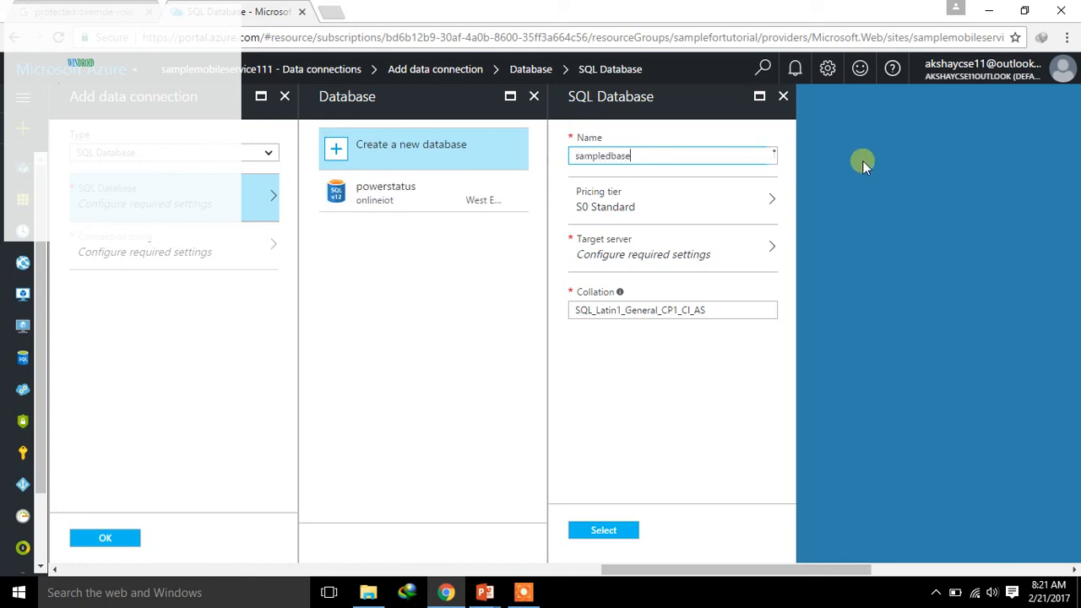
pyautogui.click(713, 402)
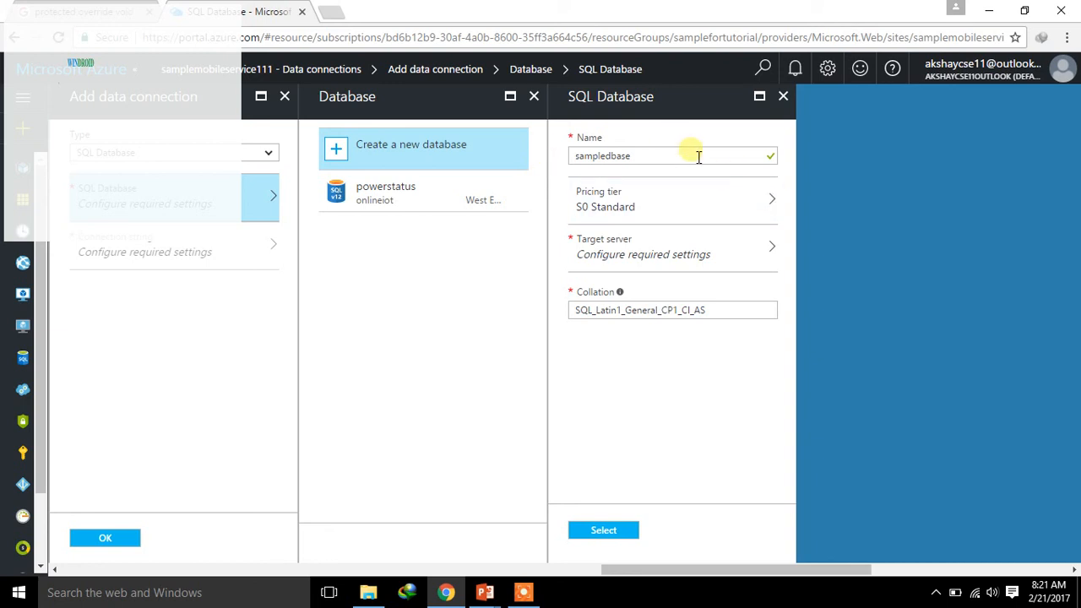
pyautogui.click(700, 205)
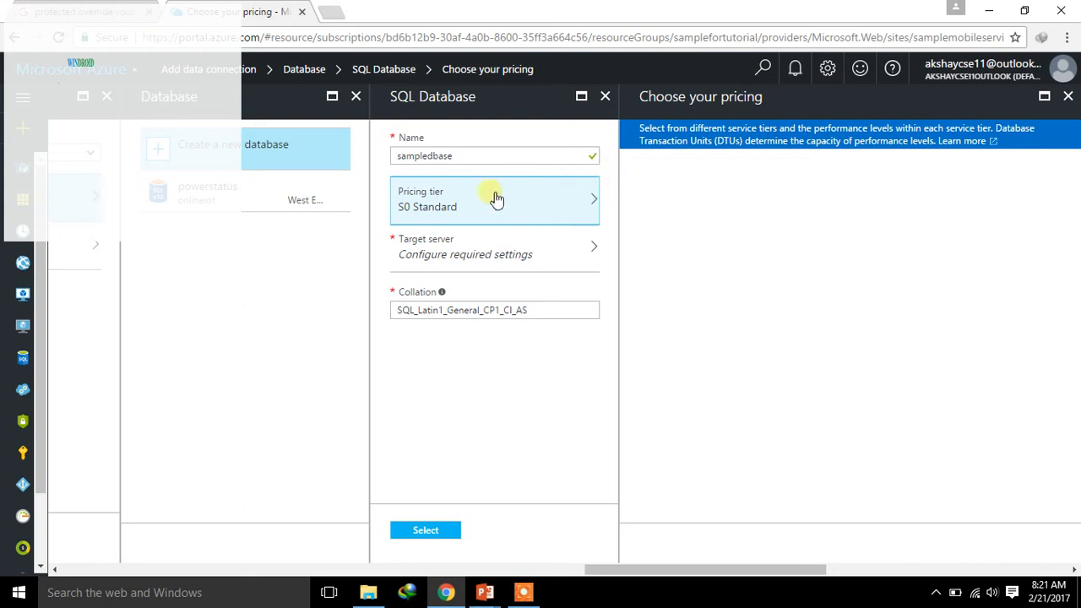
pyautogui.click(1067, 96)
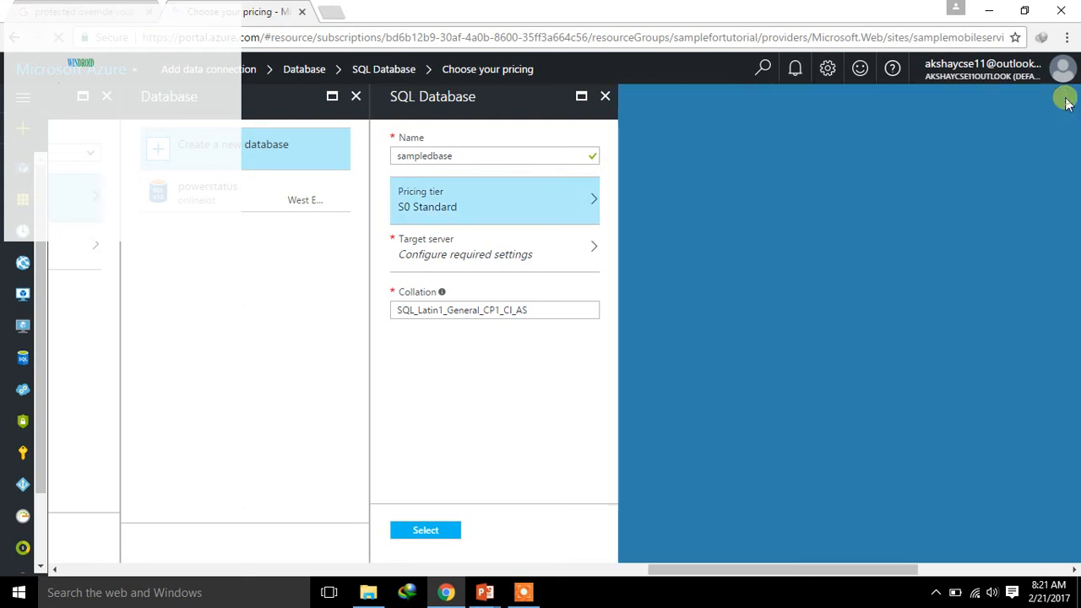
# Start creating a new target server for the database and name it sampleserver006
pyautogui.click(541, 248)
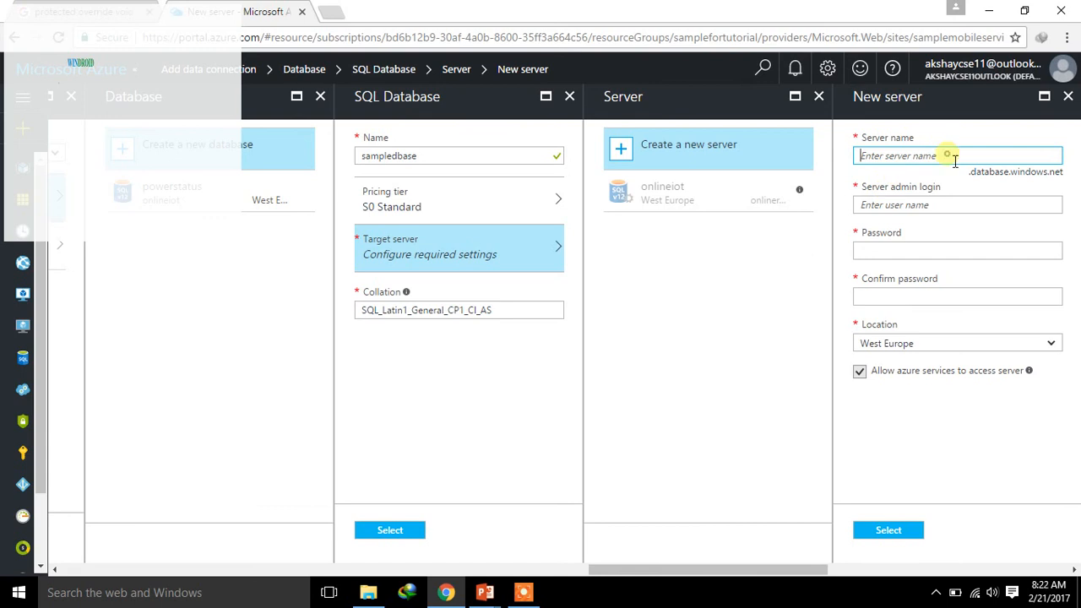
pyautogui.write('sampleserver')
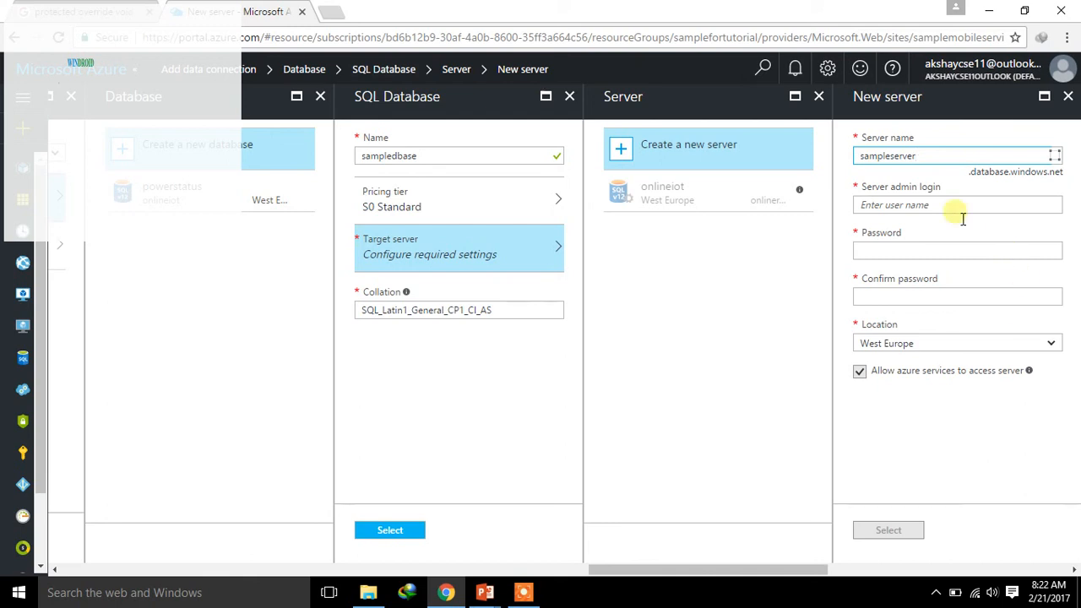
pyautogui.click(950, 173)
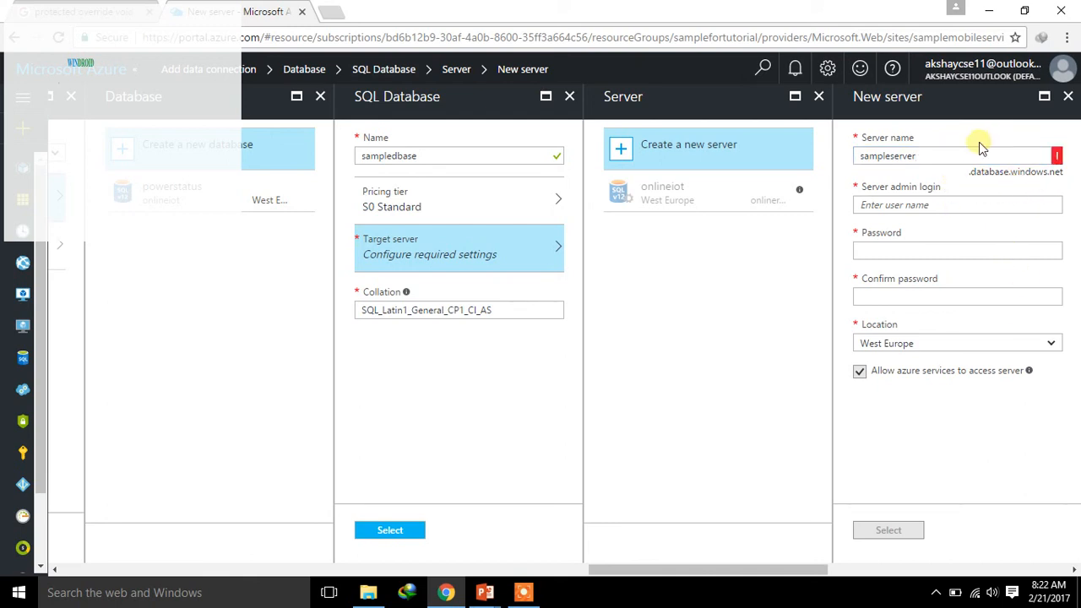
pyautogui.click(967, 157)
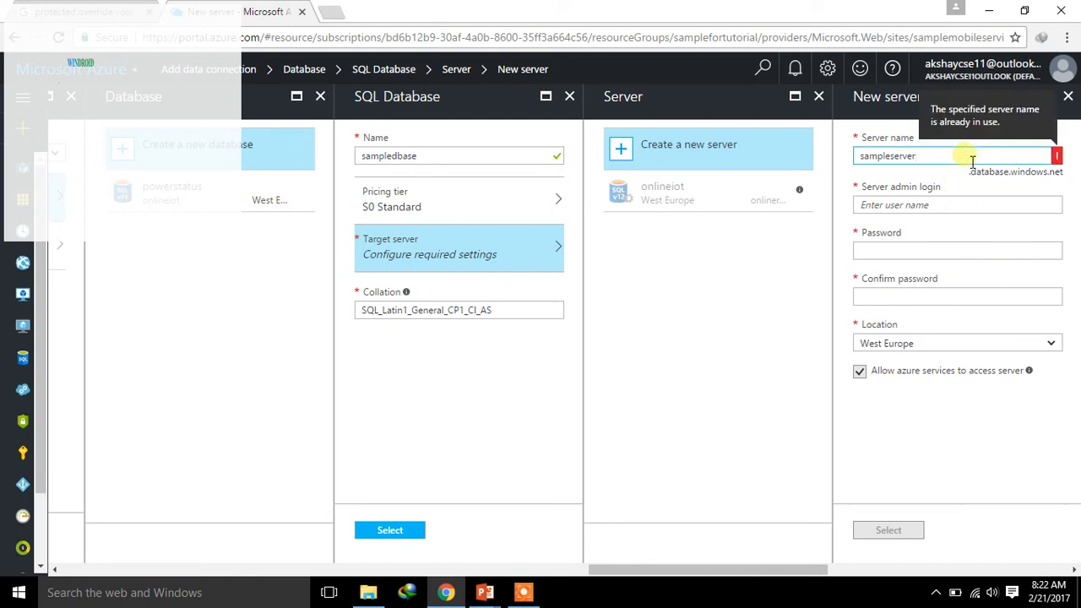
pyautogui.write('006')
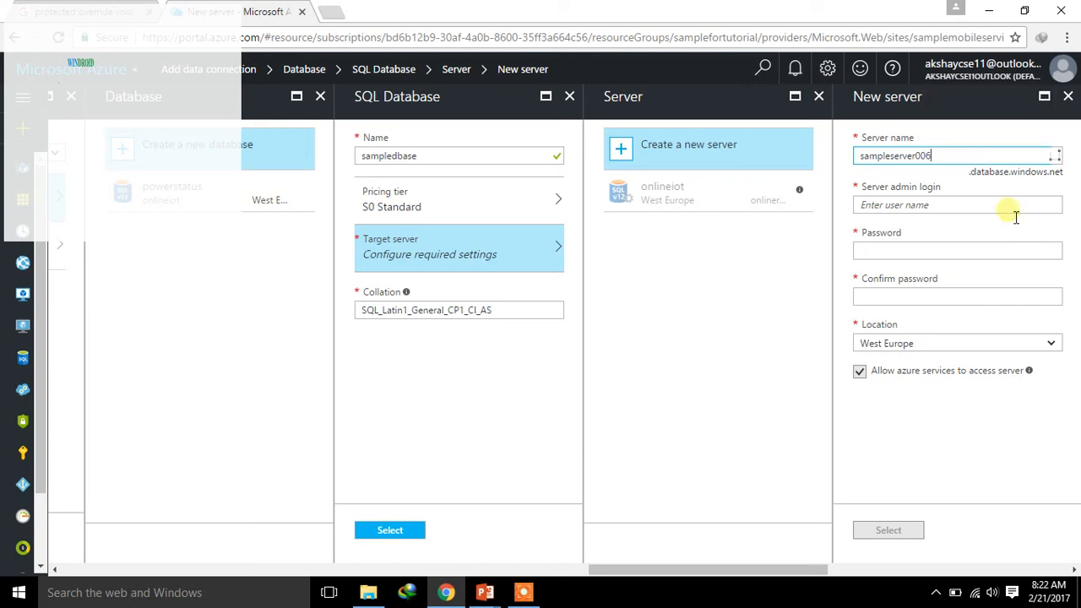
pyautogui.click(993, 187)
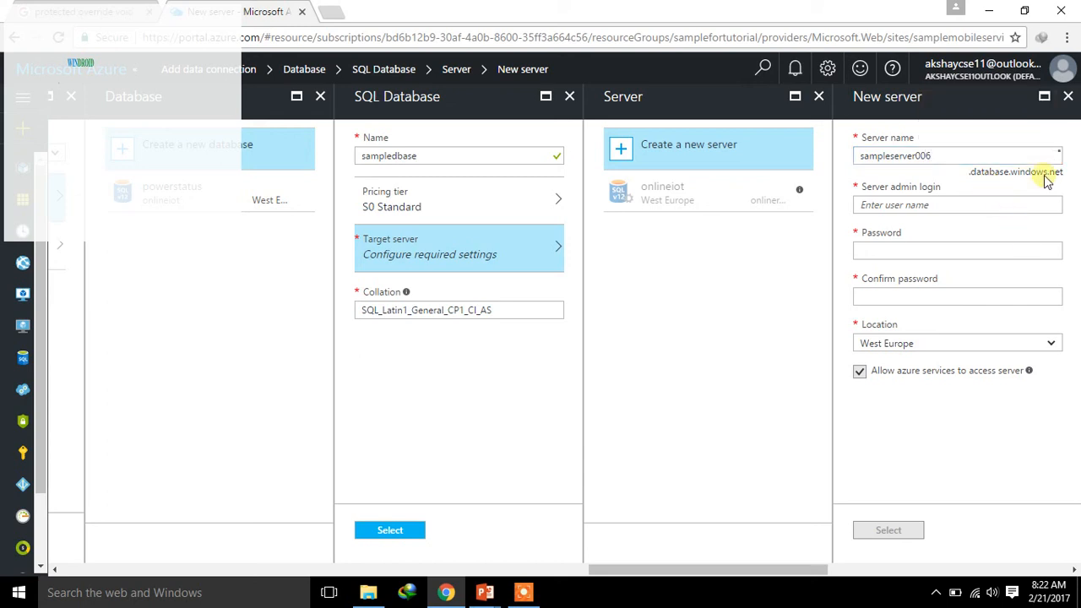
# Enter the server admin login name, then fill in and confirm the admin password for the new server
pyautogui.click(1001, 207)
pyautogui.write('kishore1702')
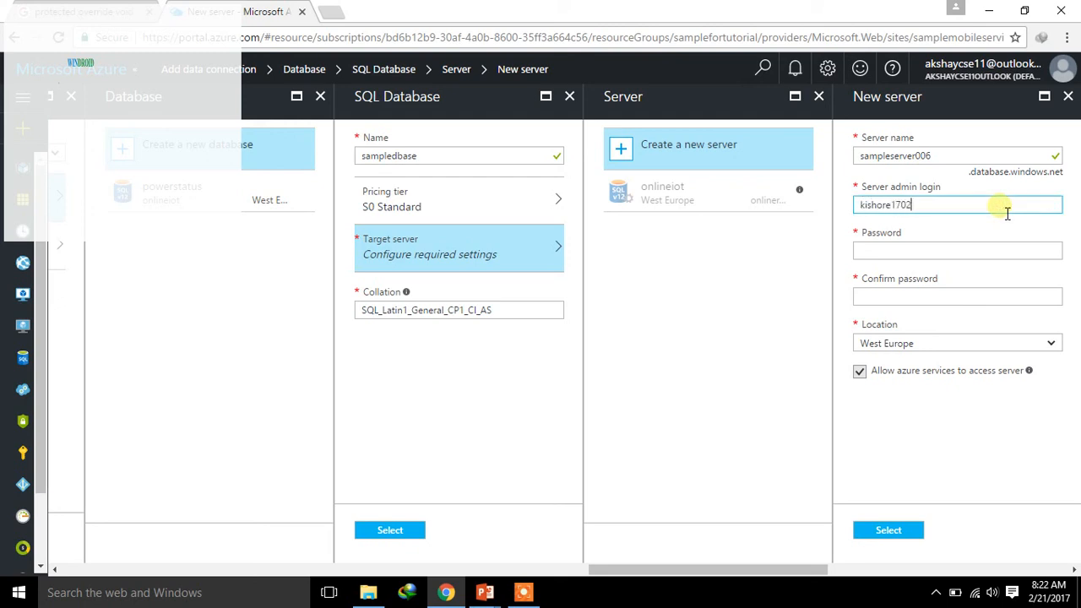
pyautogui.press('Tab')
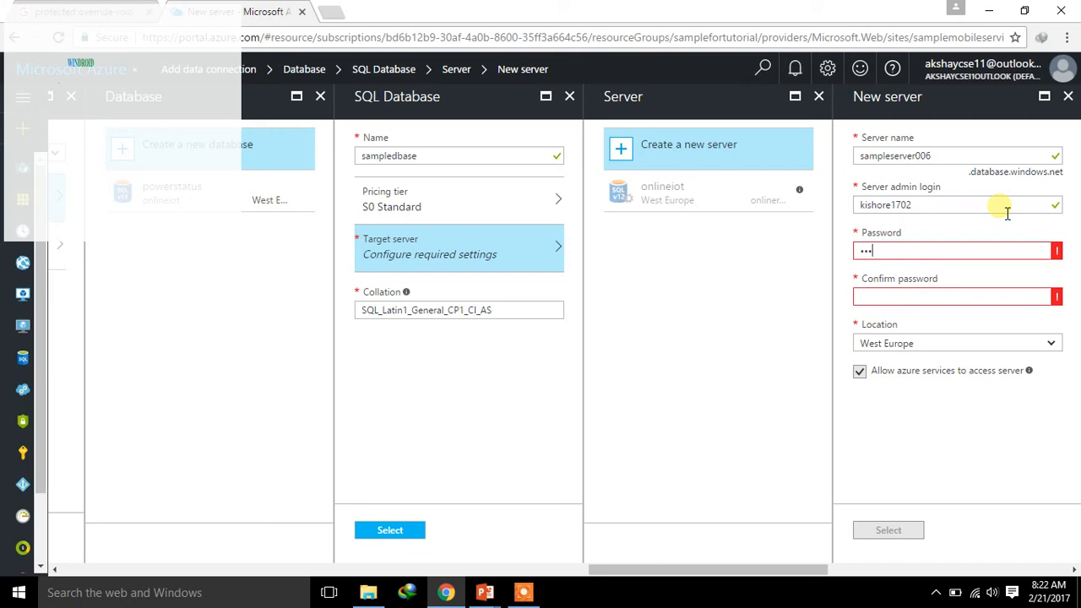
pyautogui.write('*')
pyautogui.press('Tab')
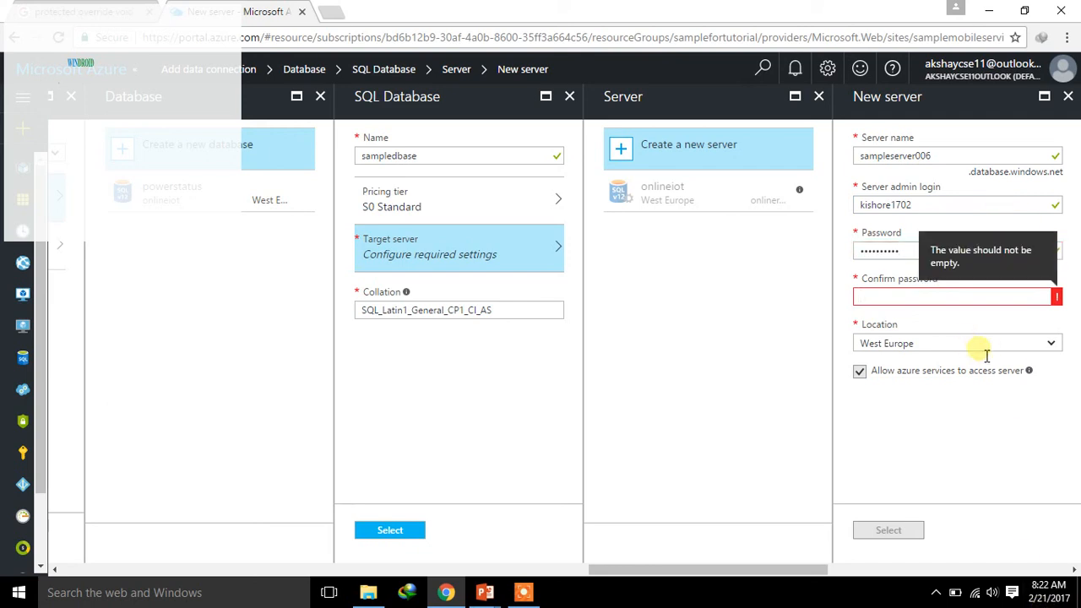
pyautogui.write('********')
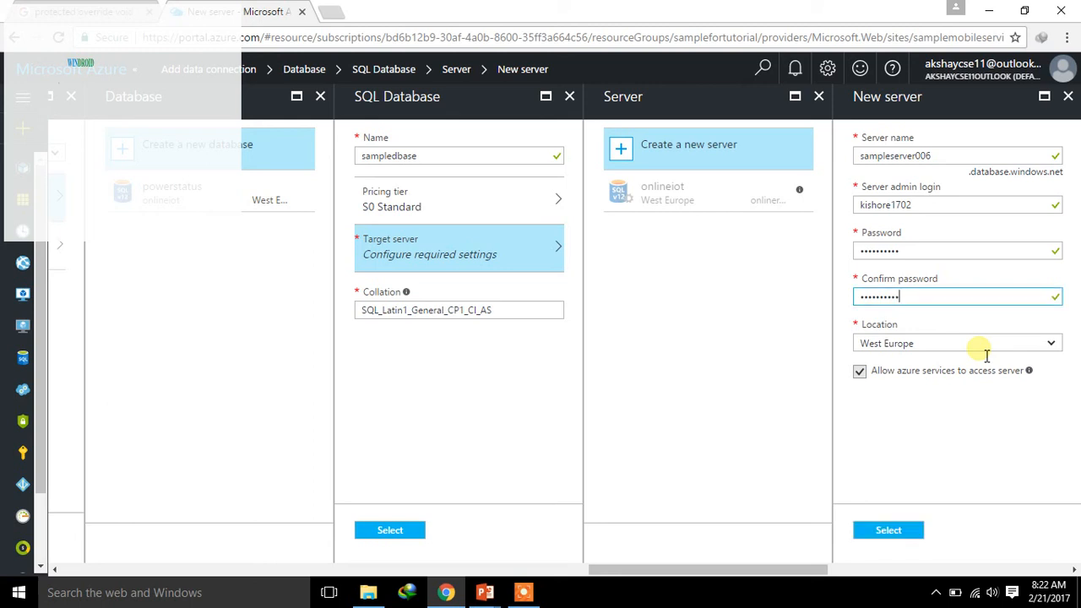
# Set the new server's location to Central India and confirm the server and database settings
pyautogui.click(977, 345)
pyautogui.click(1050, 342)
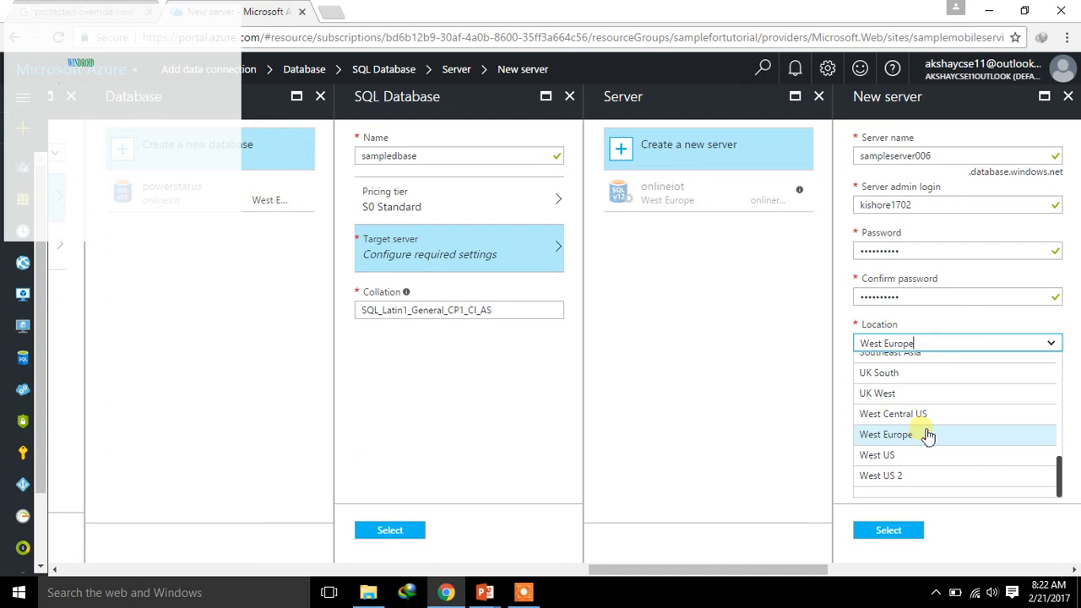
pyautogui.scroll(1, 933, 434)
pyautogui.scroll(4, 933, 434)
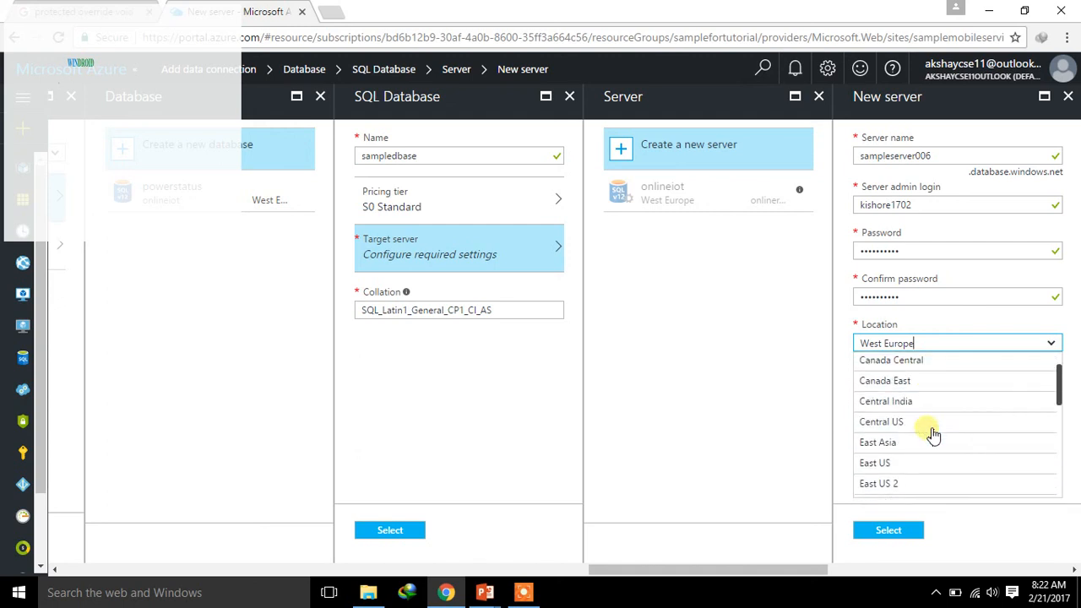
pyautogui.click(917, 405)
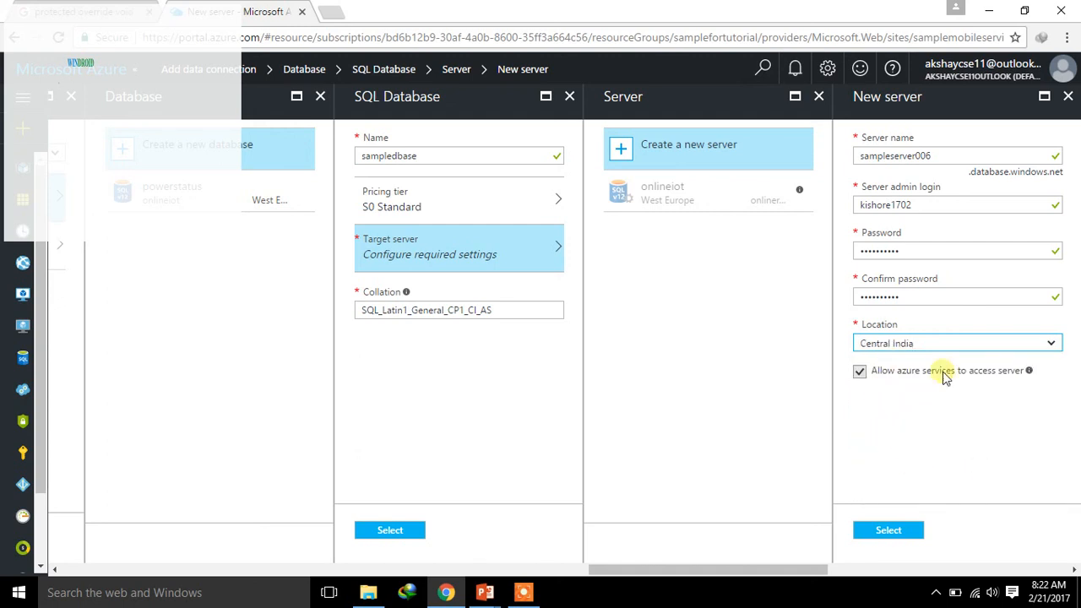
pyautogui.click(912, 532)
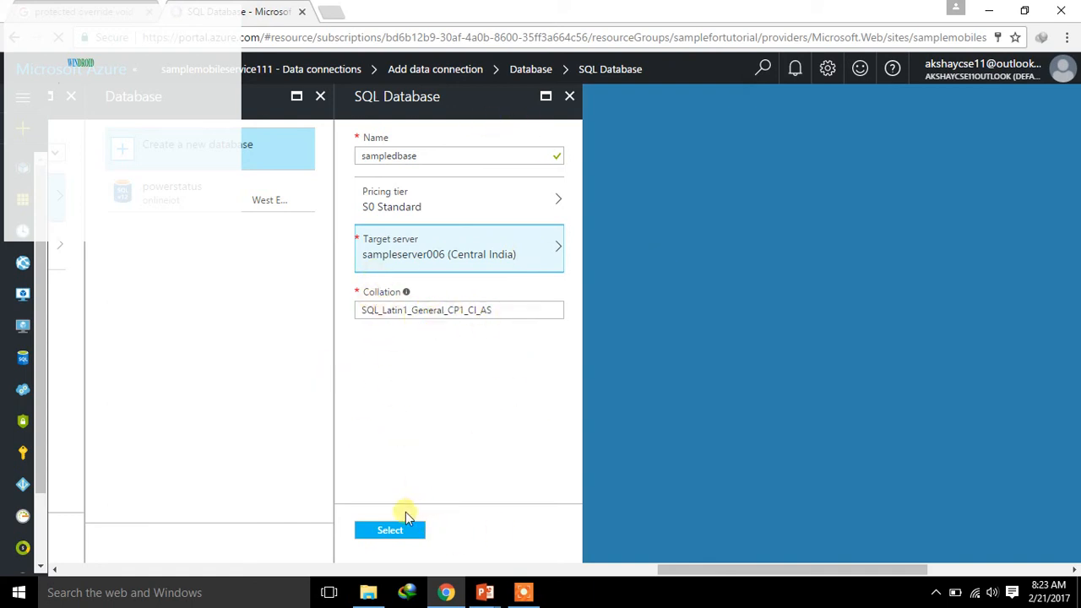
pyautogui.click(388, 528)
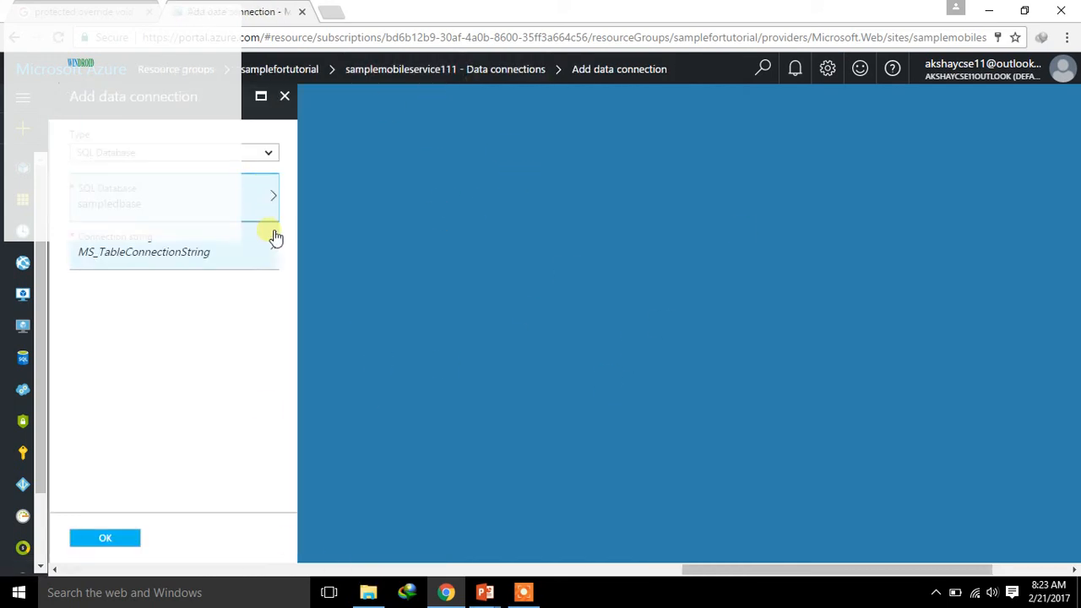
# Accept MS_TableConnectionString as the connection string name and create the data connection
pyautogui.click(237, 247)
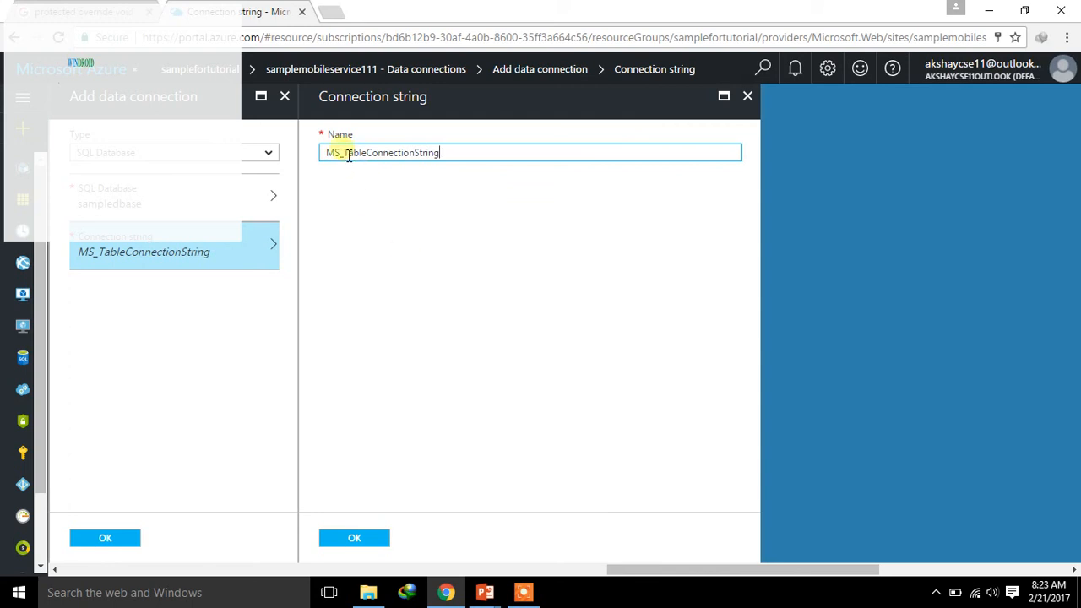
pyautogui.click(358, 541)
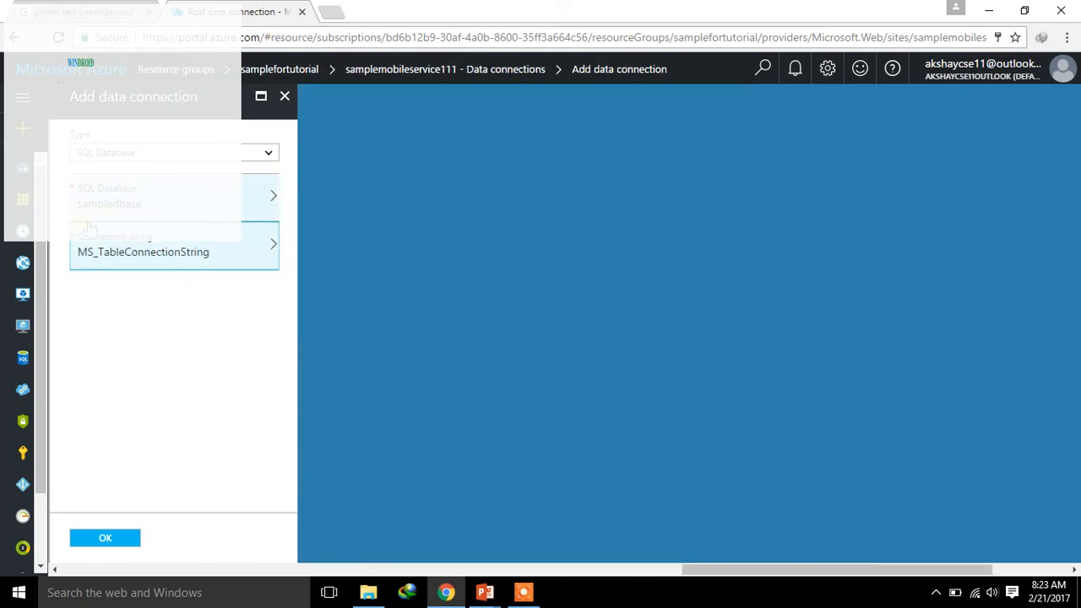
pyautogui.click(114, 543)
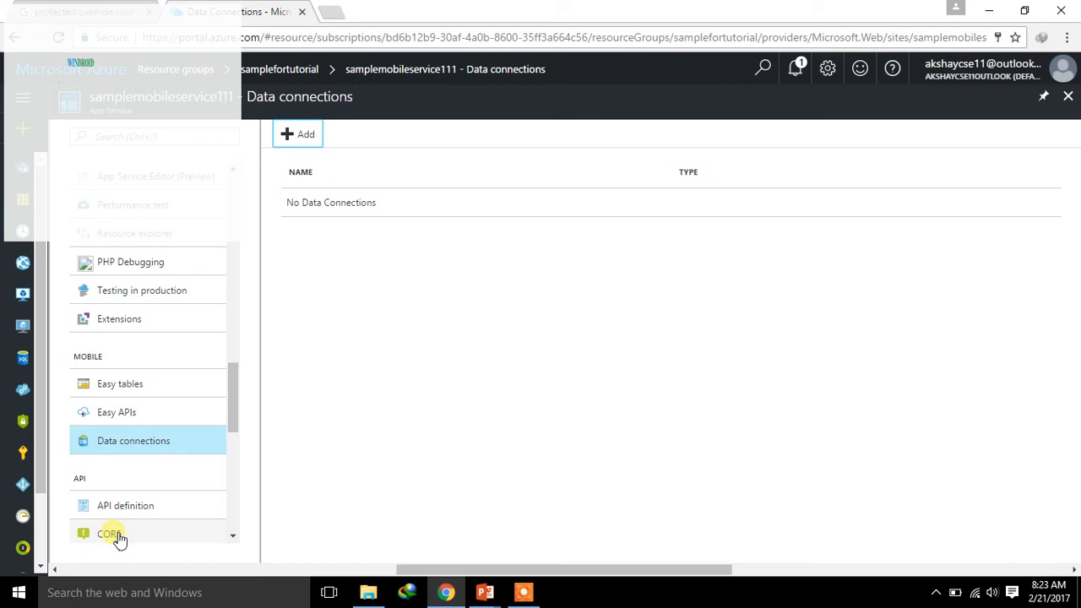
# Check the notifications for the data connection's creation and view the details of the MS_TableConnectionString connection
pyautogui.click(792, 69)
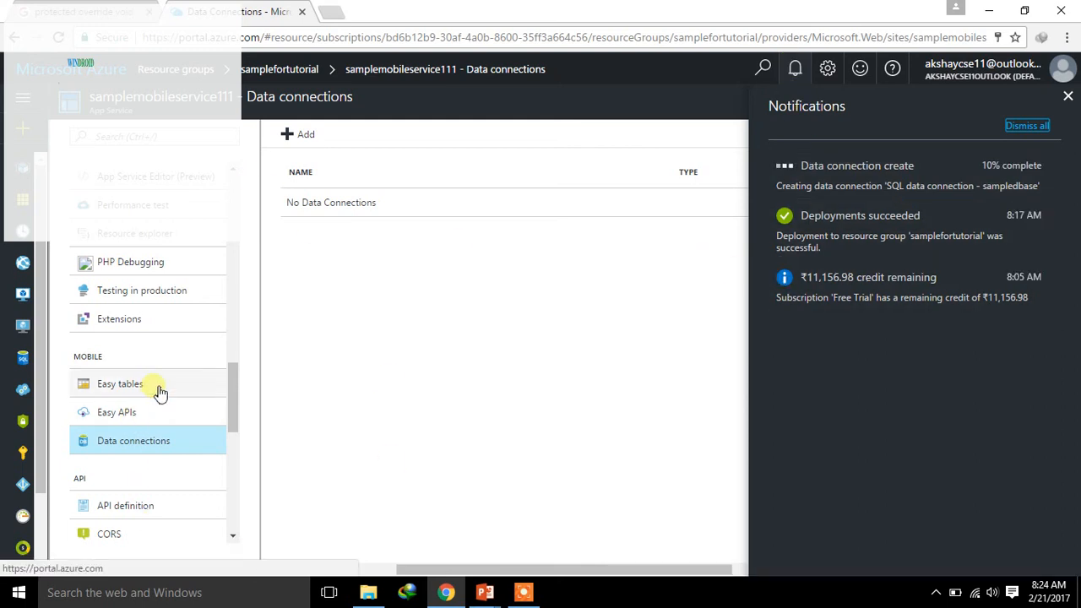
pyautogui.click(133, 390)
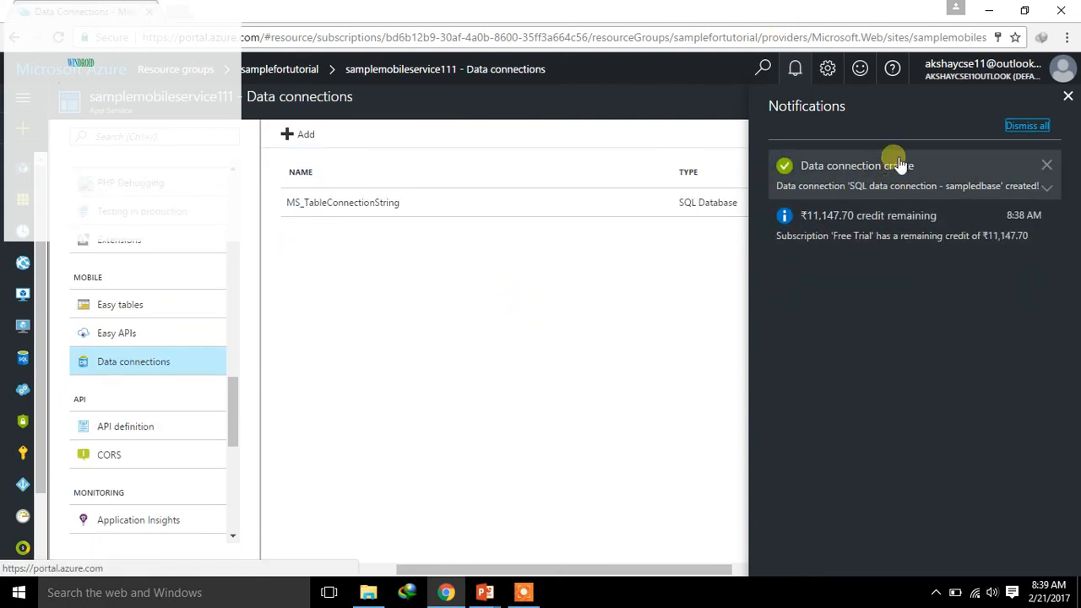
pyautogui.click(1068, 96)
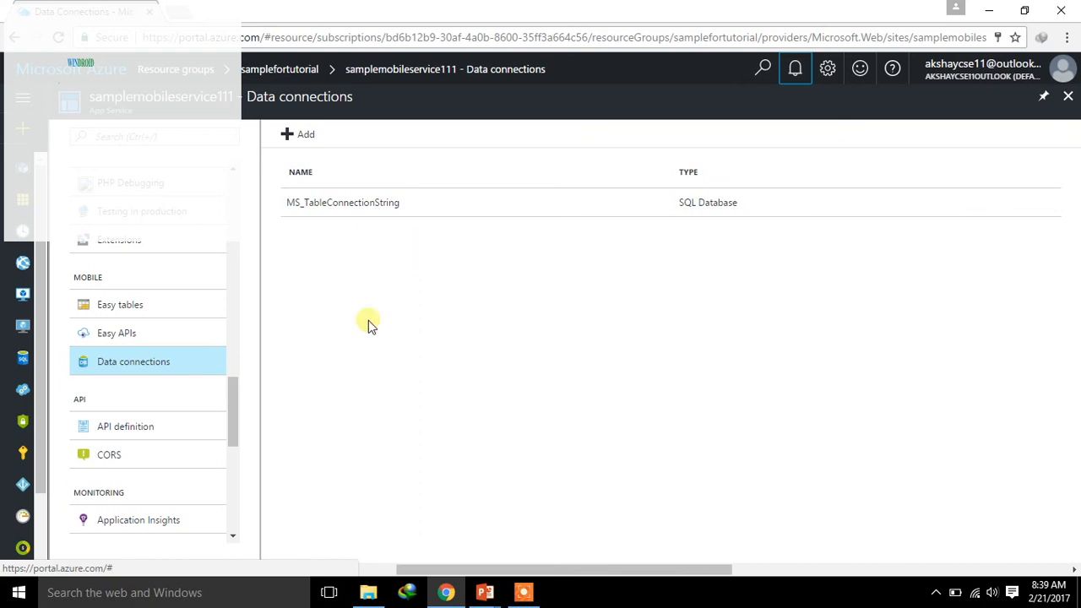
pyautogui.click(355, 203)
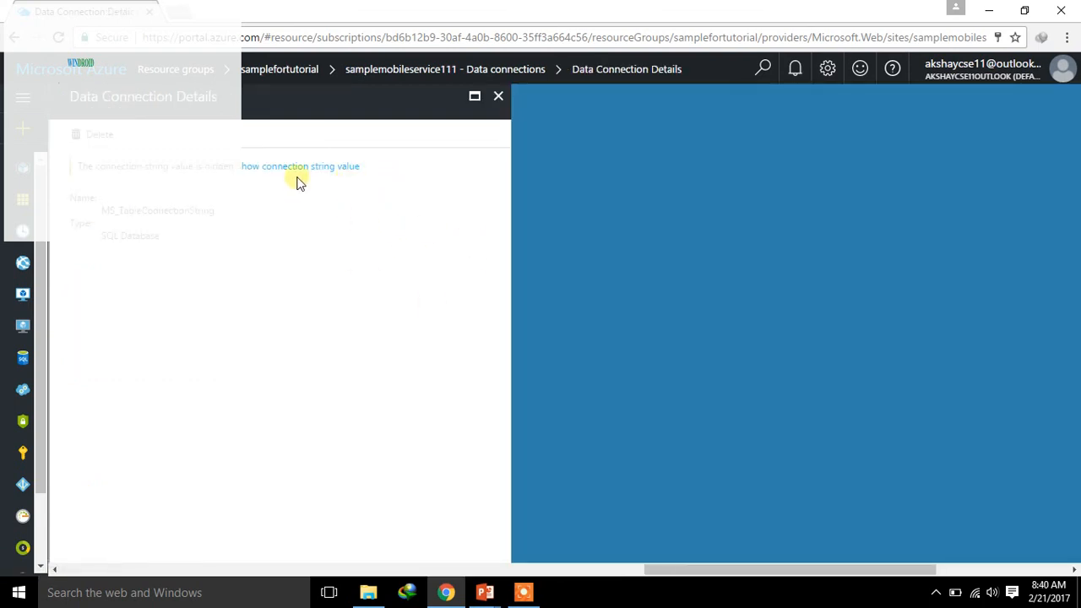
pyautogui.click(499, 96)
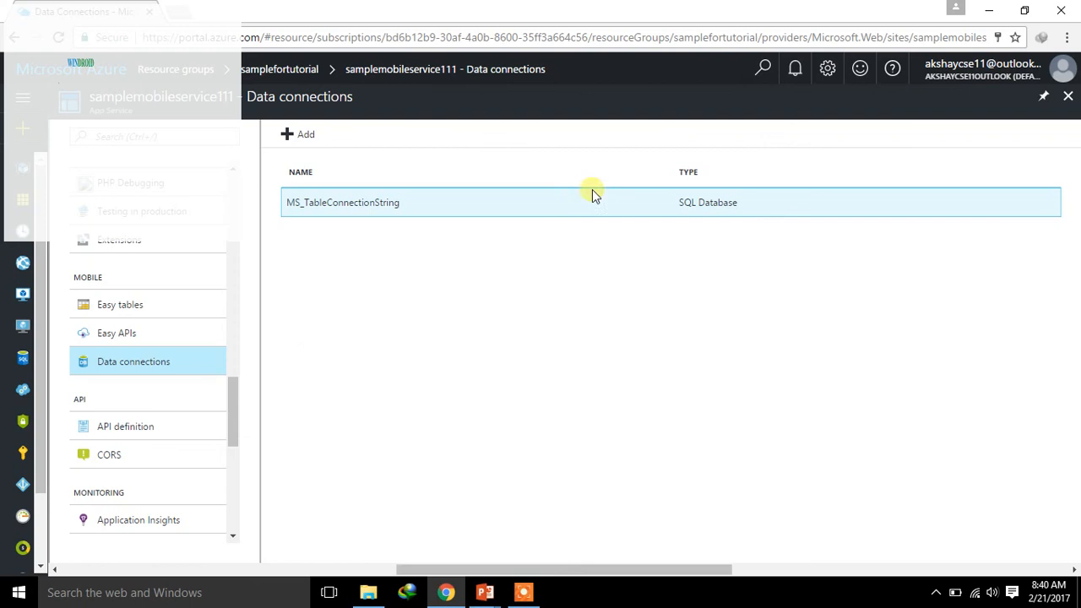
# Open the Easy Tables configuration, acknowledge overwriting all site contents, and initialize the app
pyautogui.click(125, 304)
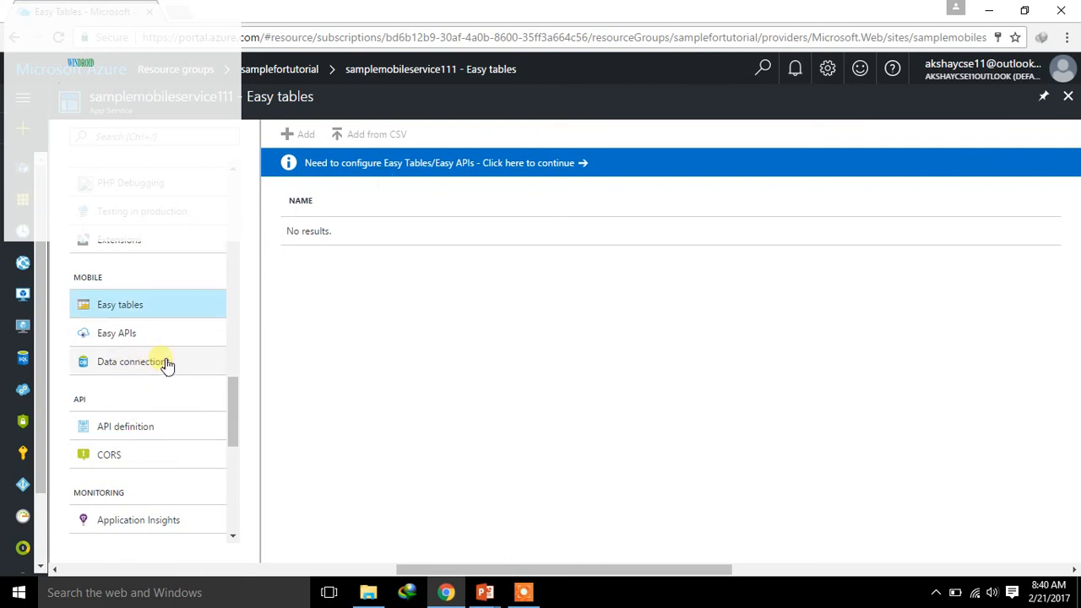
pyautogui.click(478, 163)
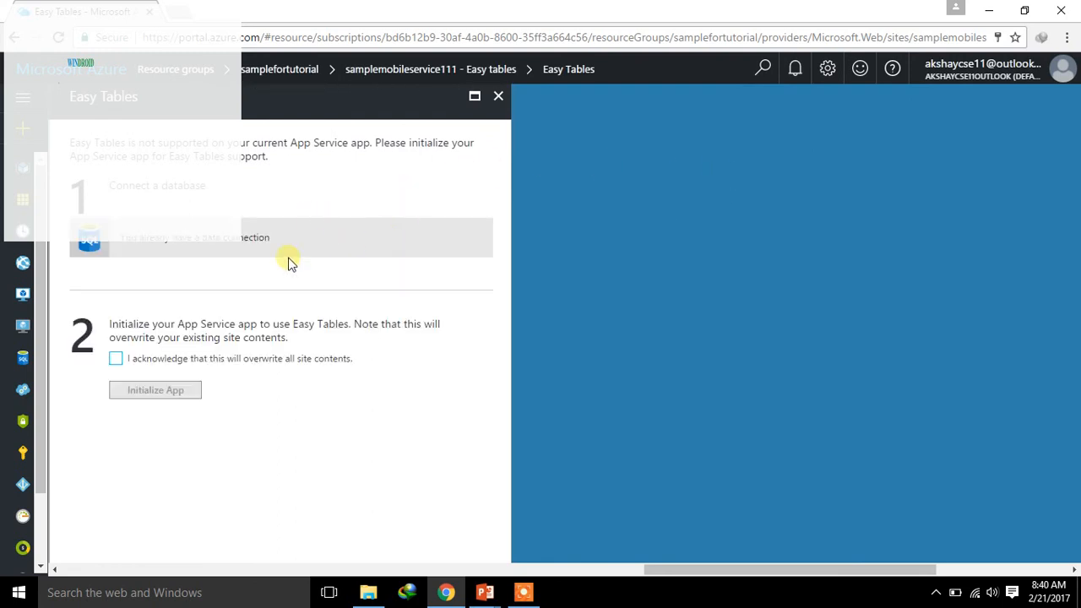
pyautogui.click(116, 358)
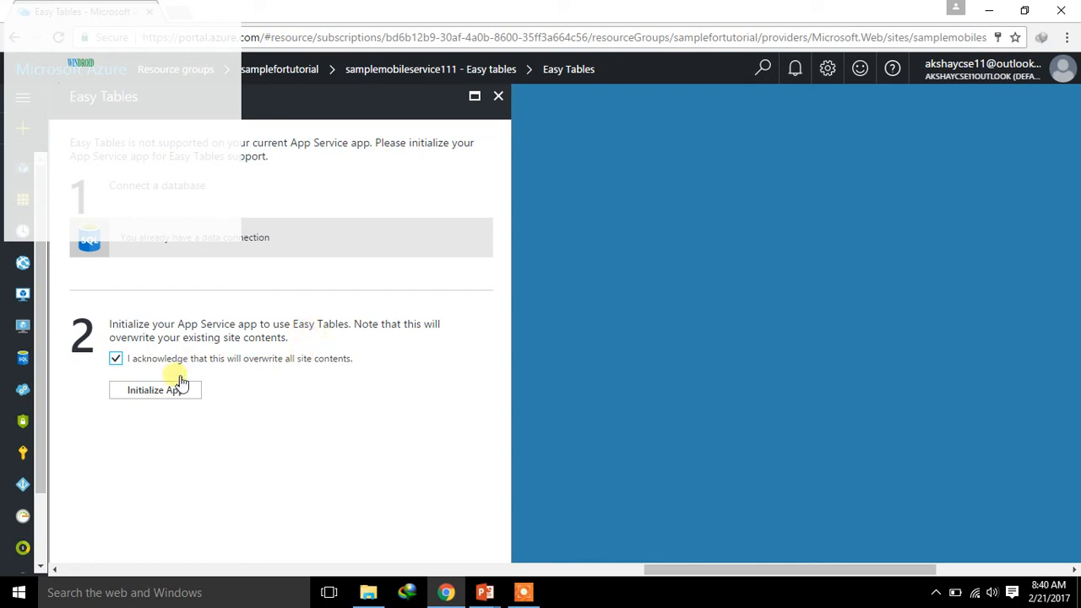
pyautogui.click(157, 392)
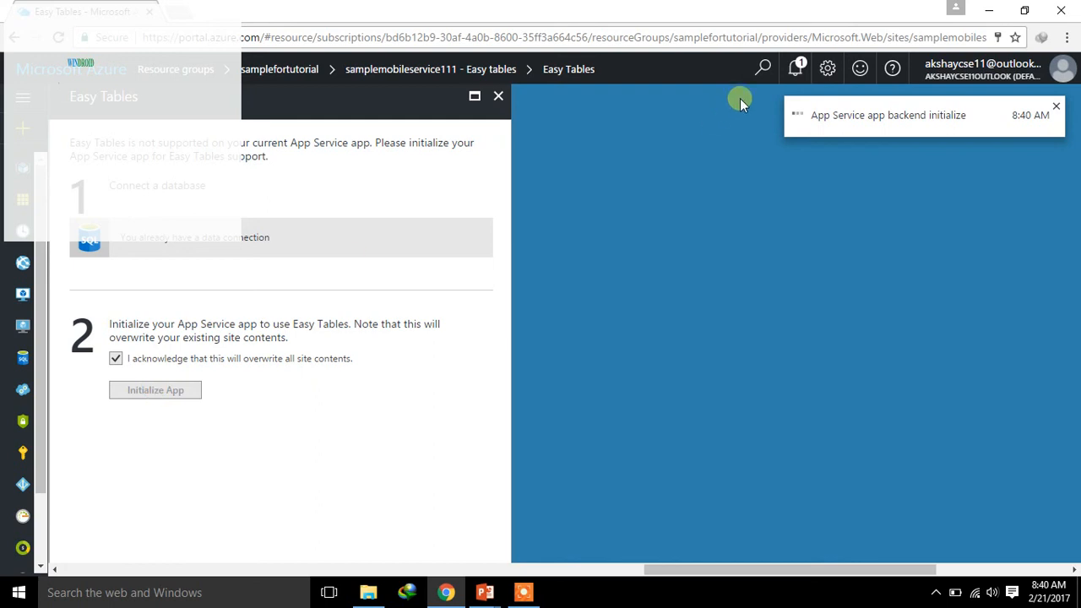
# Check the notifications for the app backend initialization and return to the Easy tables list
pyautogui.click(798, 71)
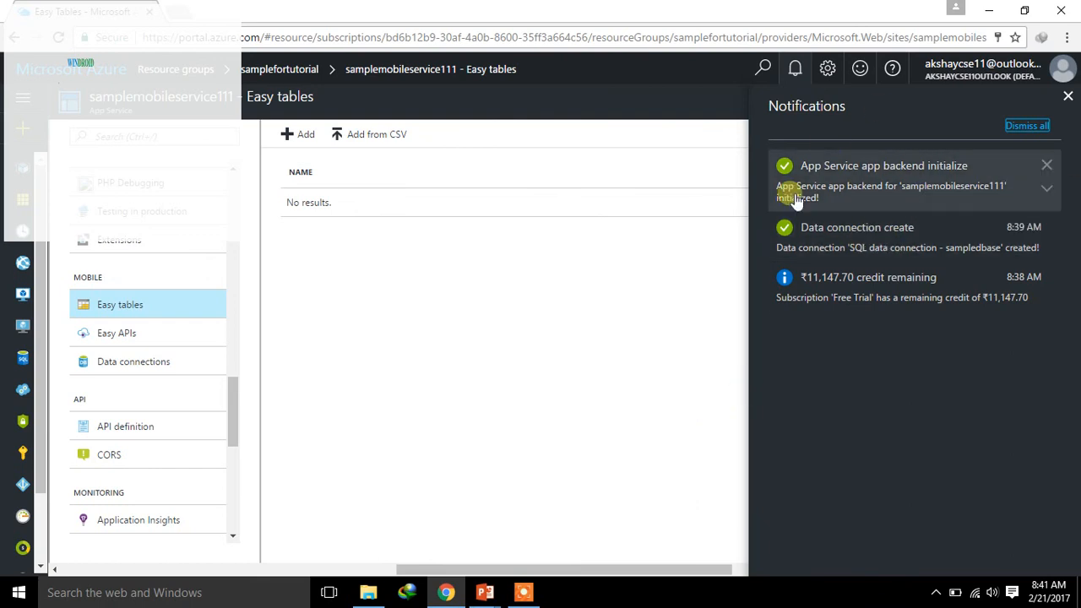
pyautogui.click(1069, 95)
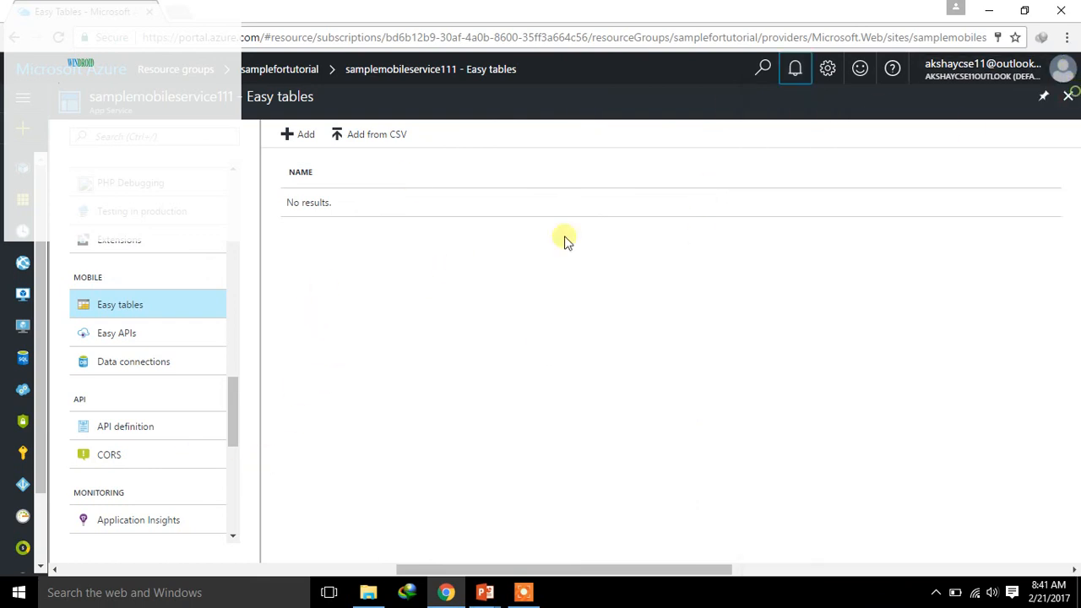
pyautogui.click(123, 307)
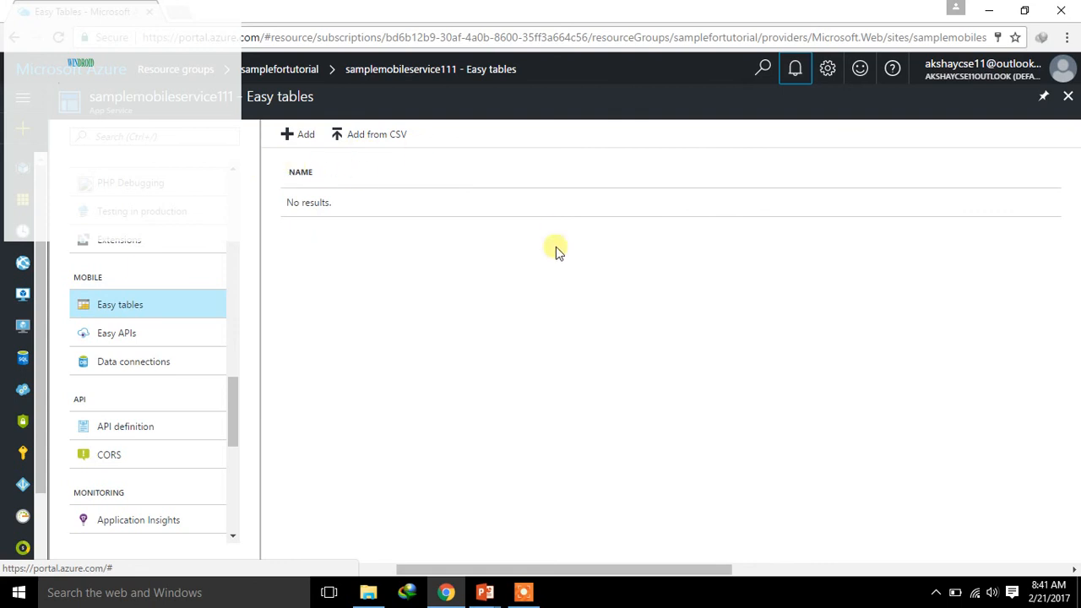
# Start a new easy table named sampledata and keep its insert permission at Allow anonymous access
pyautogui.click(306, 140)
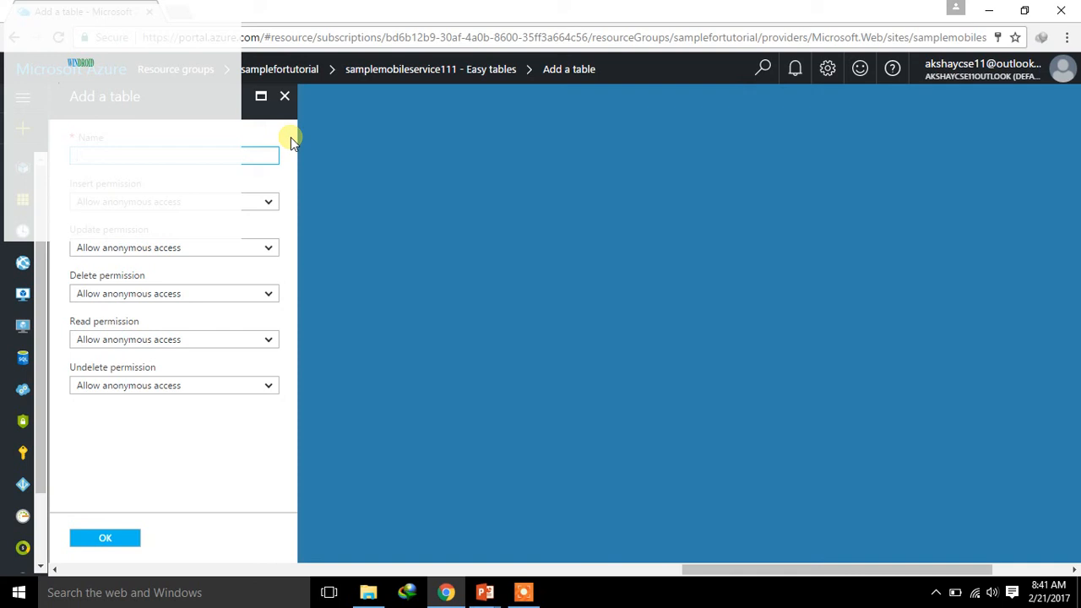
pyautogui.write('sampledata')
pyautogui.click(179, 204)
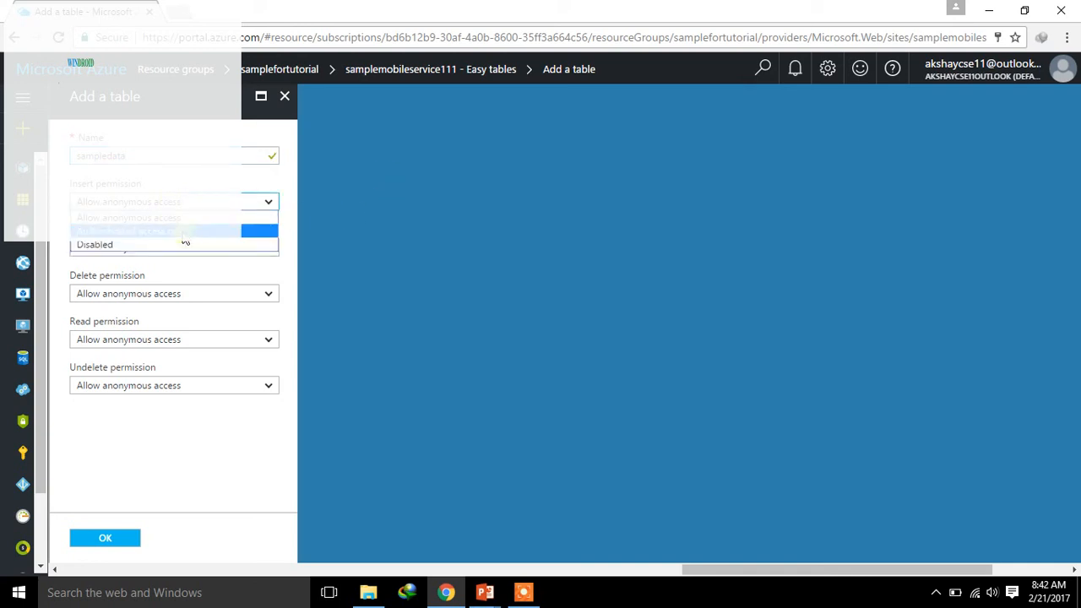
pyautogui.click(140, 182)
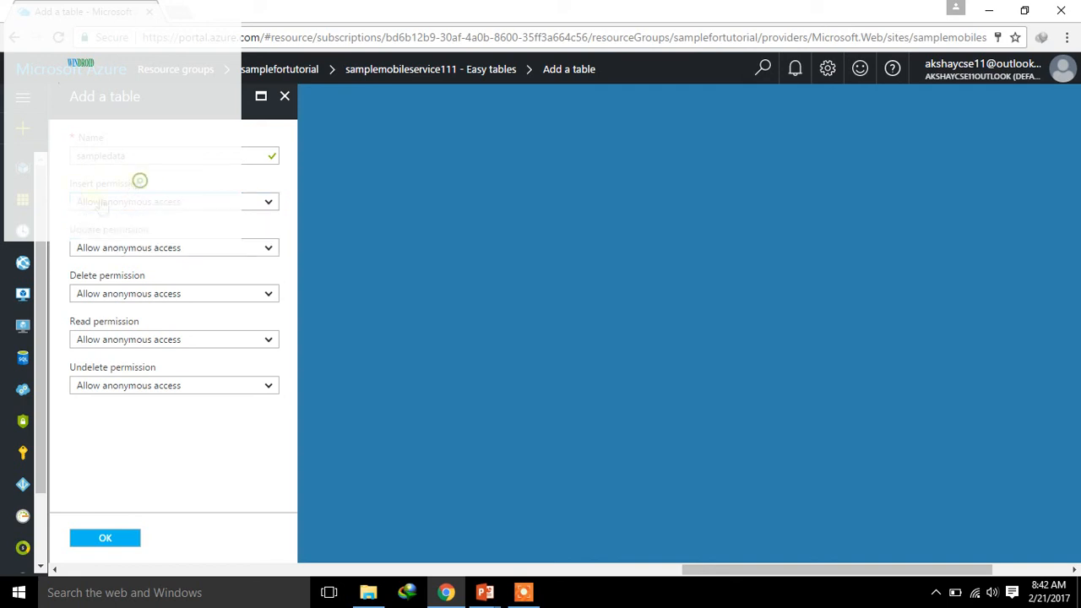
pyautogui.click(115, 204)
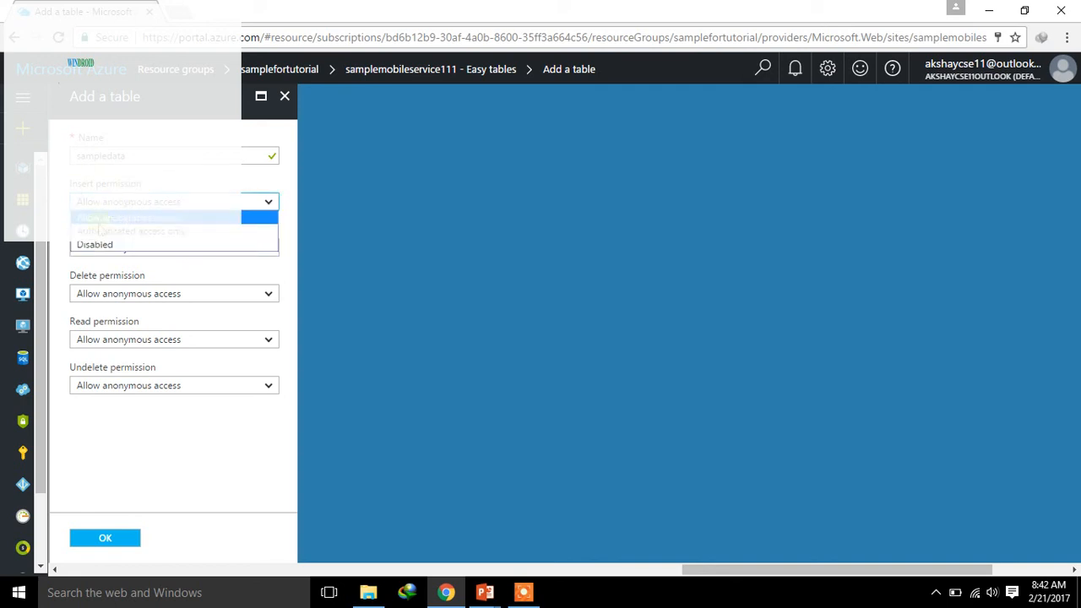
pyautogui.click(172, 217)
# Keep the update, delete and read permissions at Allow anonymous access and create the sampledata table
pyautogui.click(204, 251)
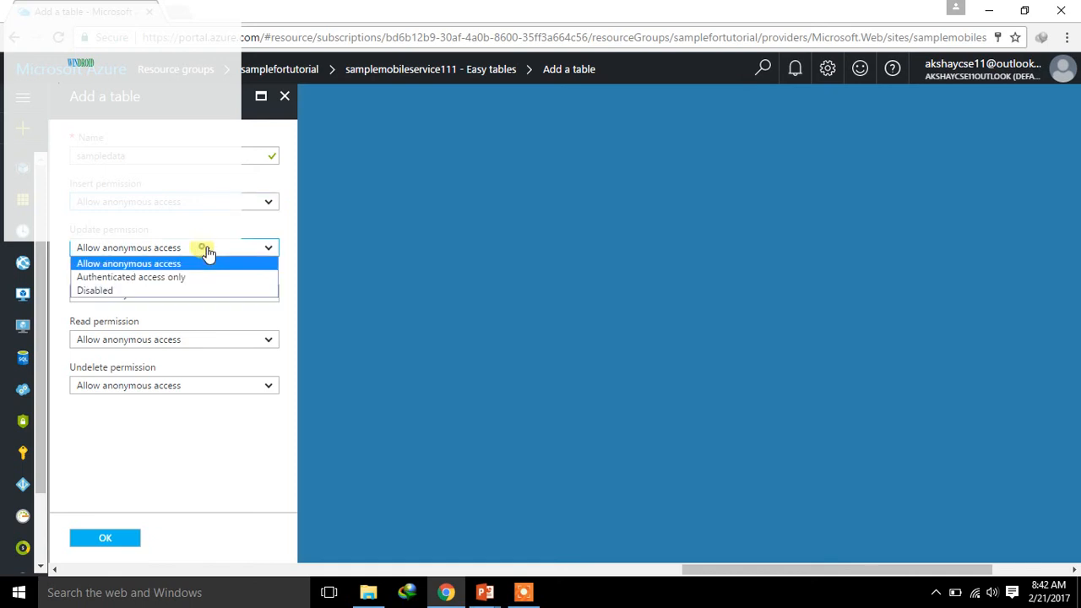
pyautogui.click(229, 244)
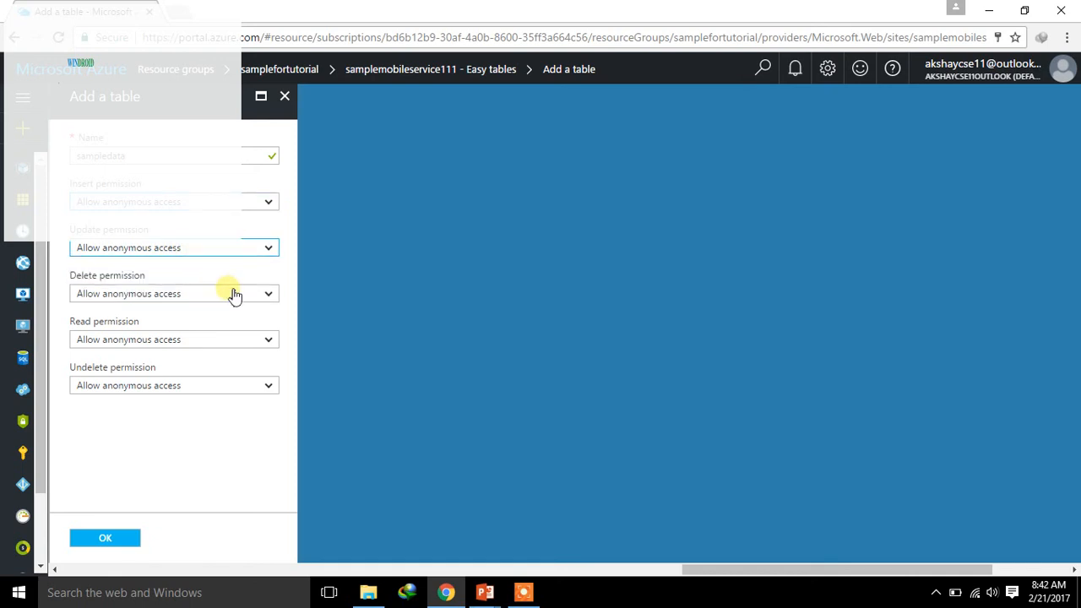
pyautogui.click(234, 293)
pyautogui.click(249, 292)
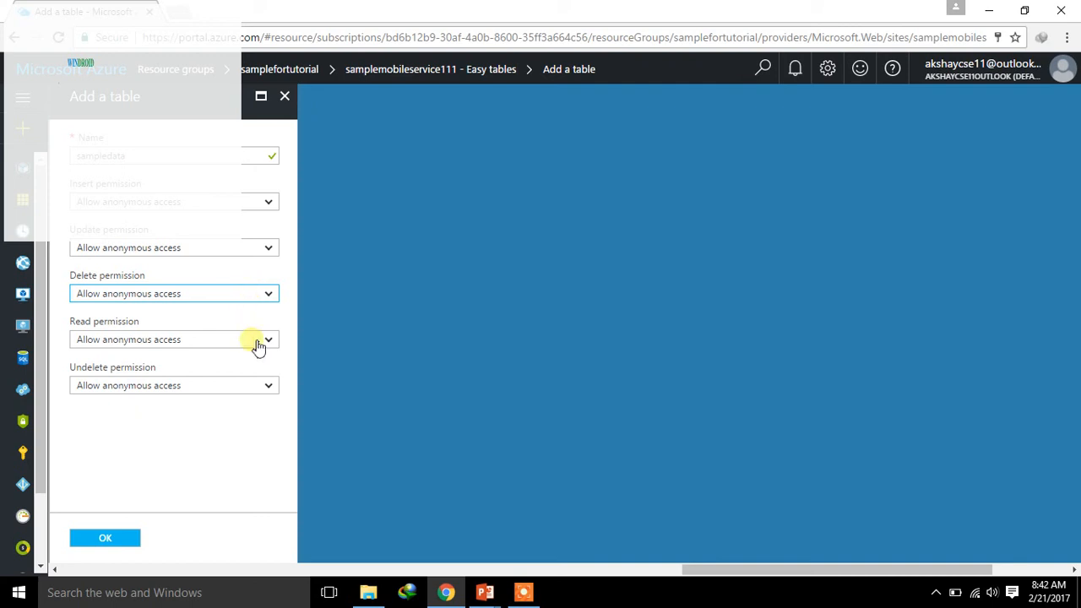
pyautogui.click(254, 340)
pyautogui.click(177, 354)
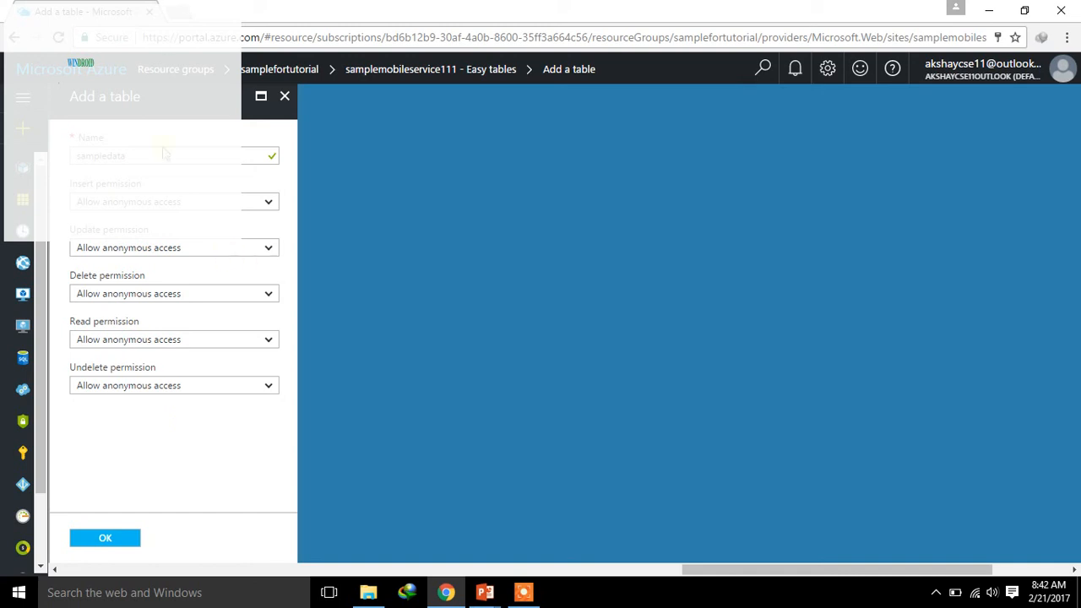
pyautogui.click(235, 207)
pyautogui.click(234, 208)
pyautogui.click(118, 540)
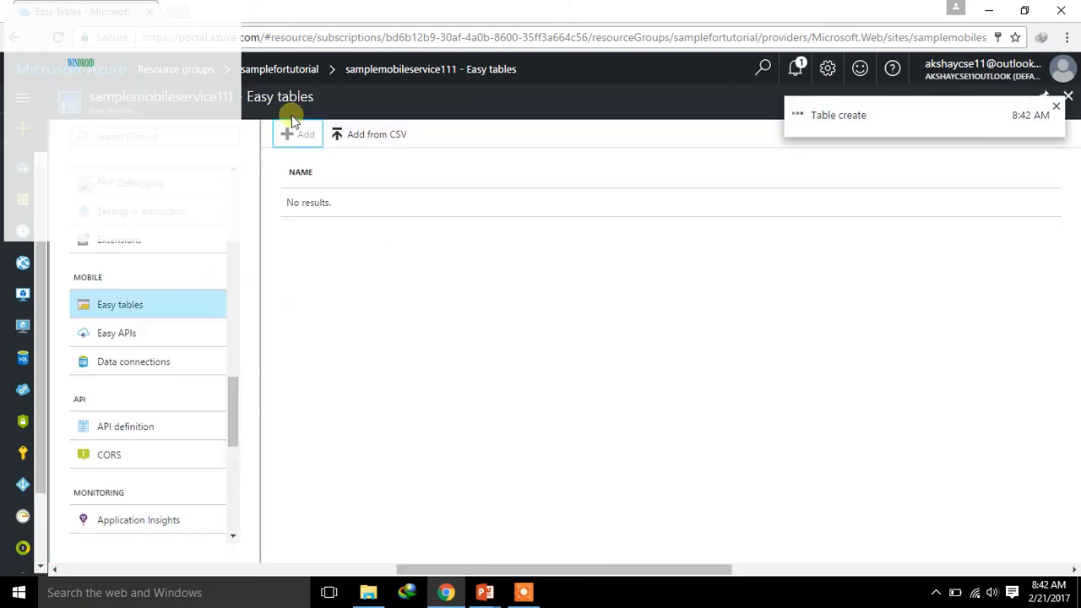
# Check the notifications for the progress of the sampledata table's creation
pyautogui.click(794, 68)
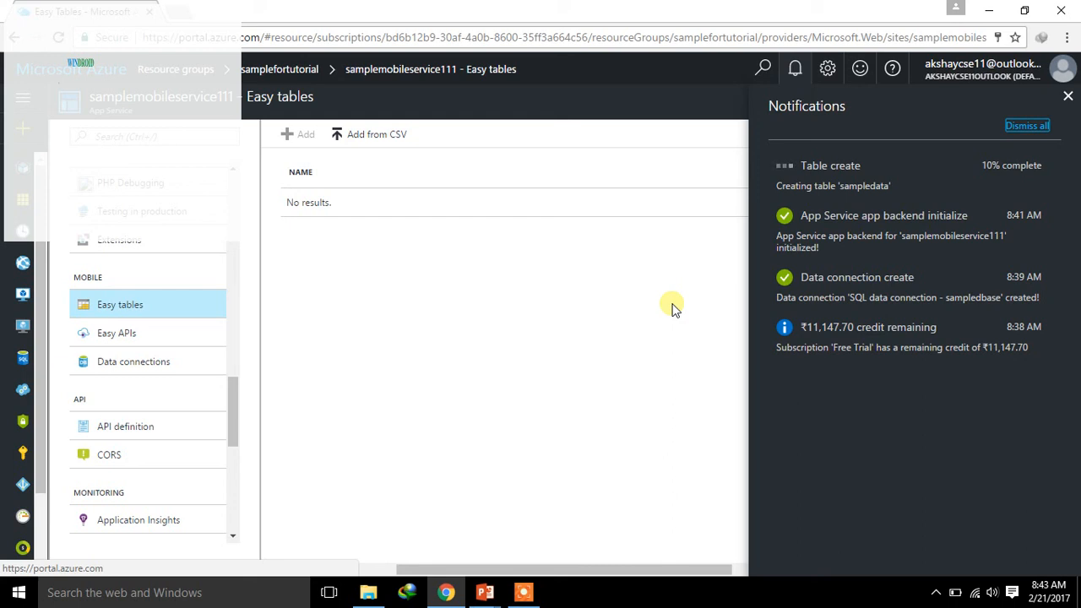
pyautogui.click(1068, 98)
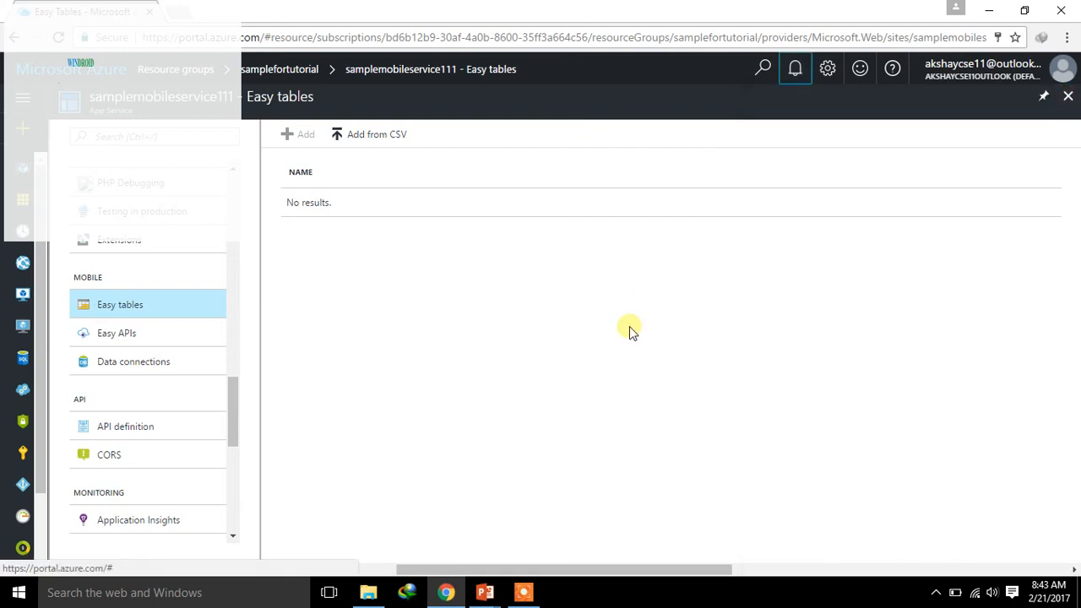
pyautogui.click(796, 69)
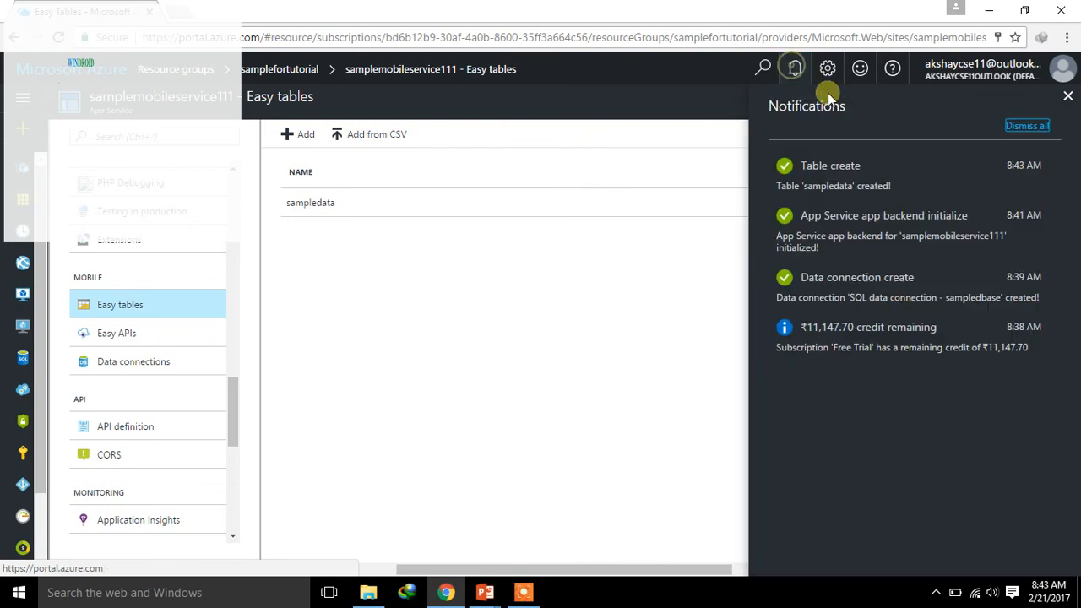
pyautogui.click(1068, 96)
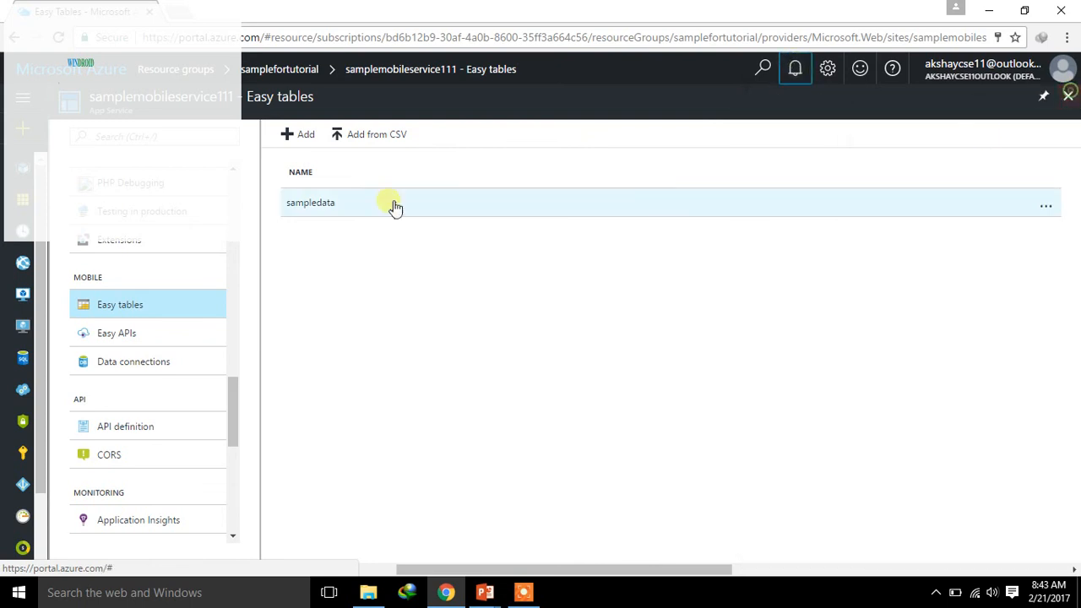
# Open the sampledata table, try to refresh it, and look over its commands and the Easy tables list
pyautogui.click(323, 209)
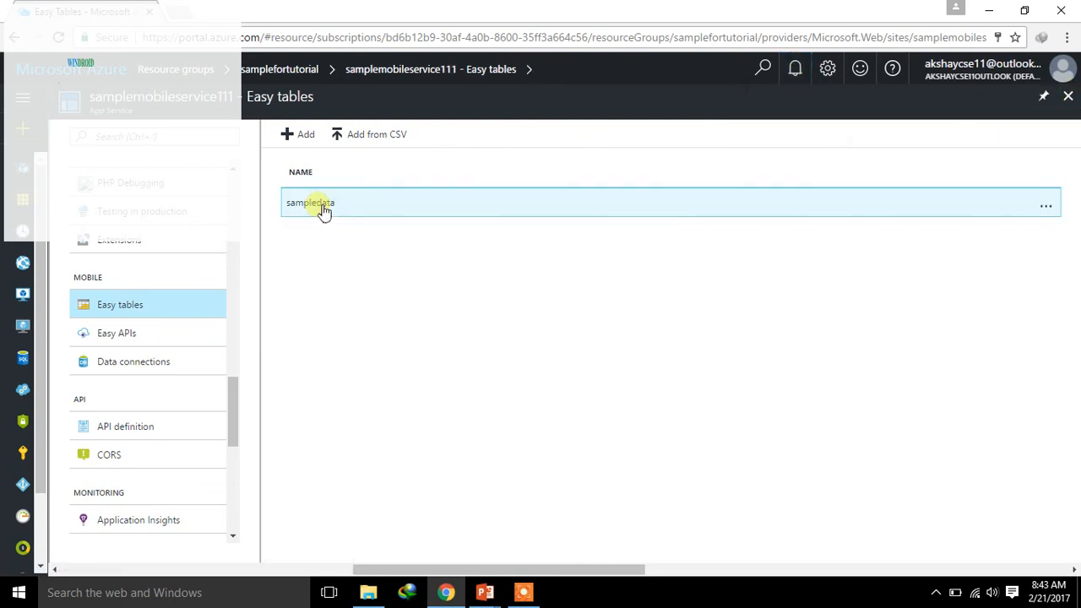
pyautogui.moveTo(363, 569); pyautogui.dragTo(581, 551)
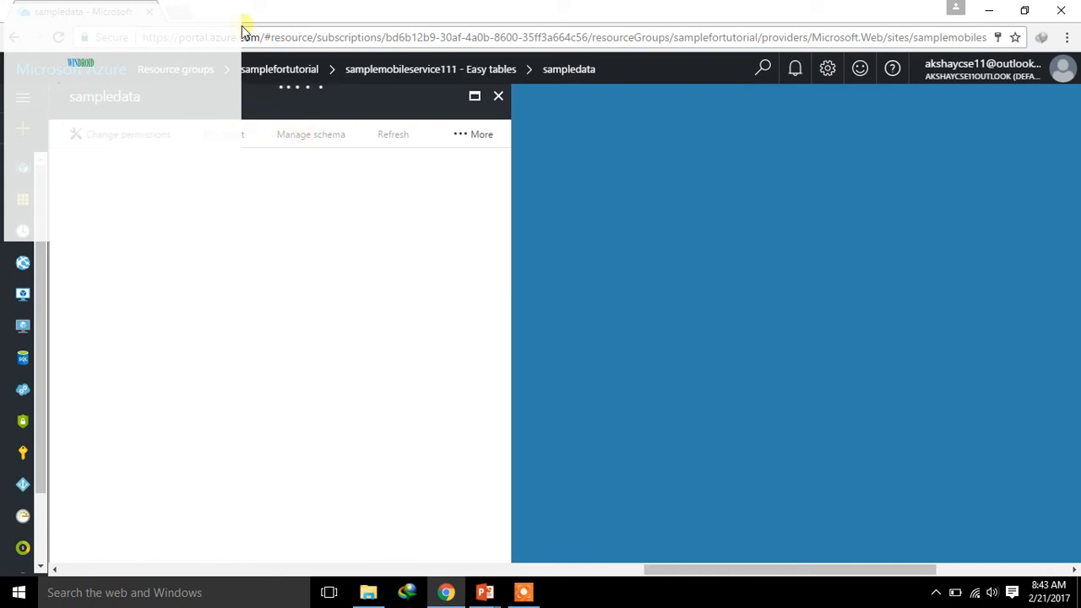
pyautogui.click(393, 137)
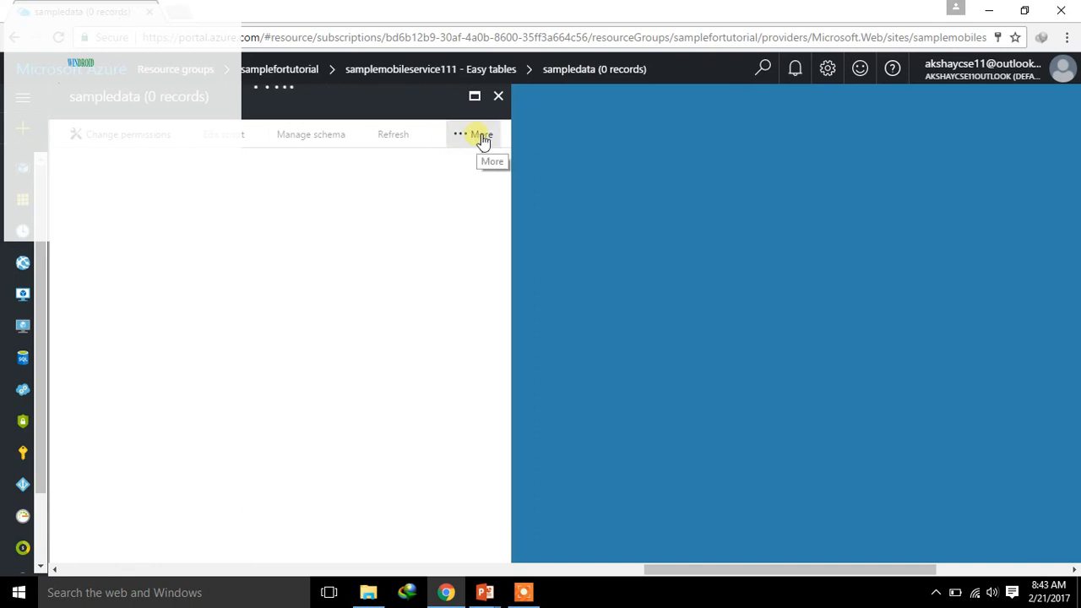
pyautogui.moveTo(653, 569); pyautogui.dragTo(625, 569)
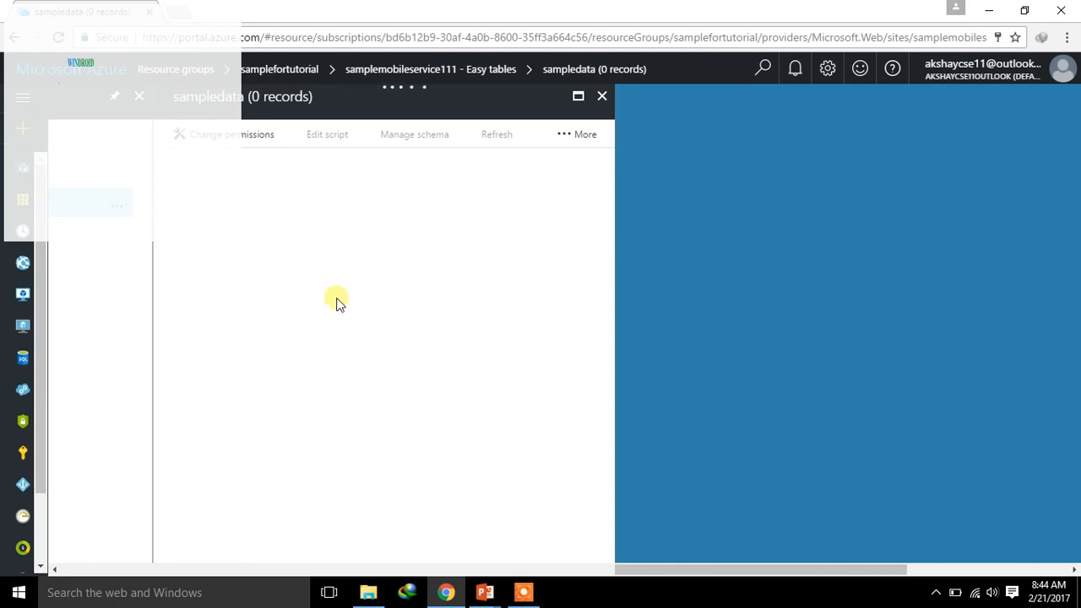
pyautogui.moveTo(700, 567); pyautogui.dragTo(661, 572)
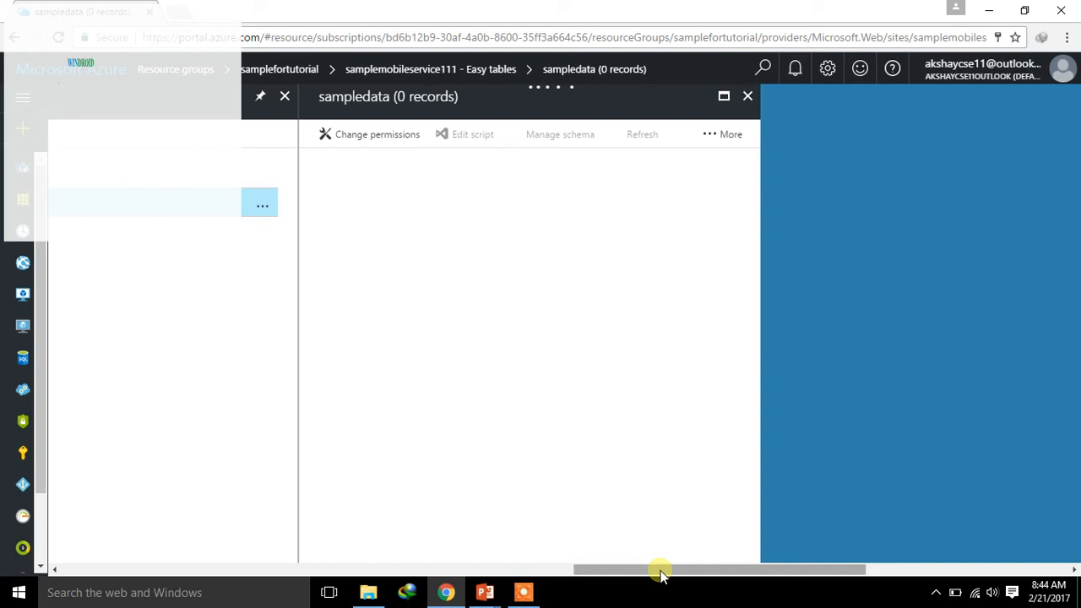
pyautogui.moveTo(661, 573); pyautogui.dragTo(511, 532)
pyautogui.moveTo(516, 571); pyautogui.dragTo(437, 564)
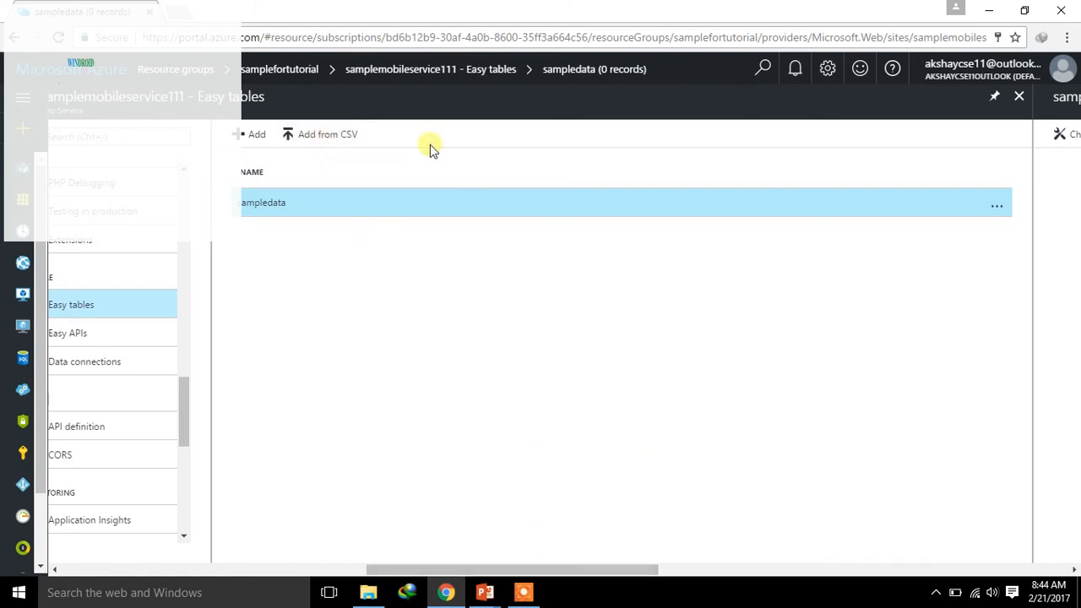
pyautogui.click(334, 138)
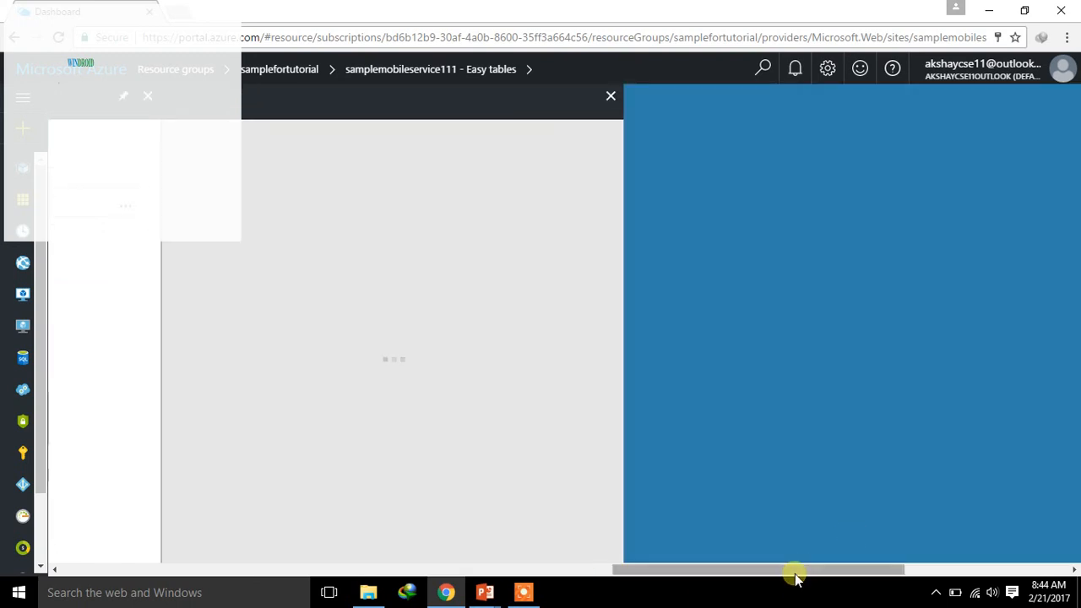
pyautogui.moveTo(794, 572); pyautogui.dragTo(726, 571)
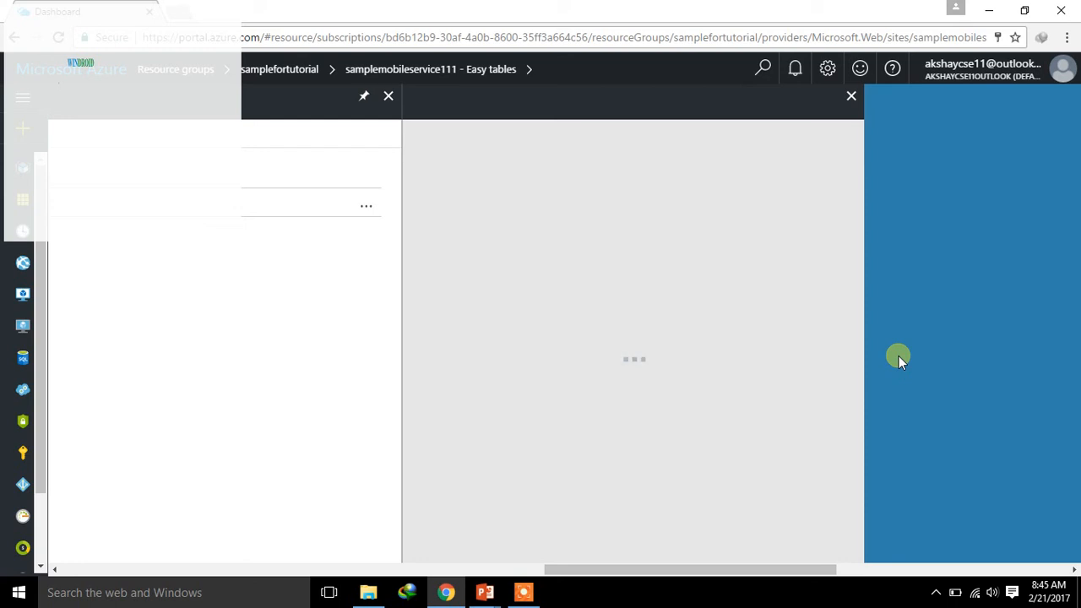
pyautogui.click(849, 95)
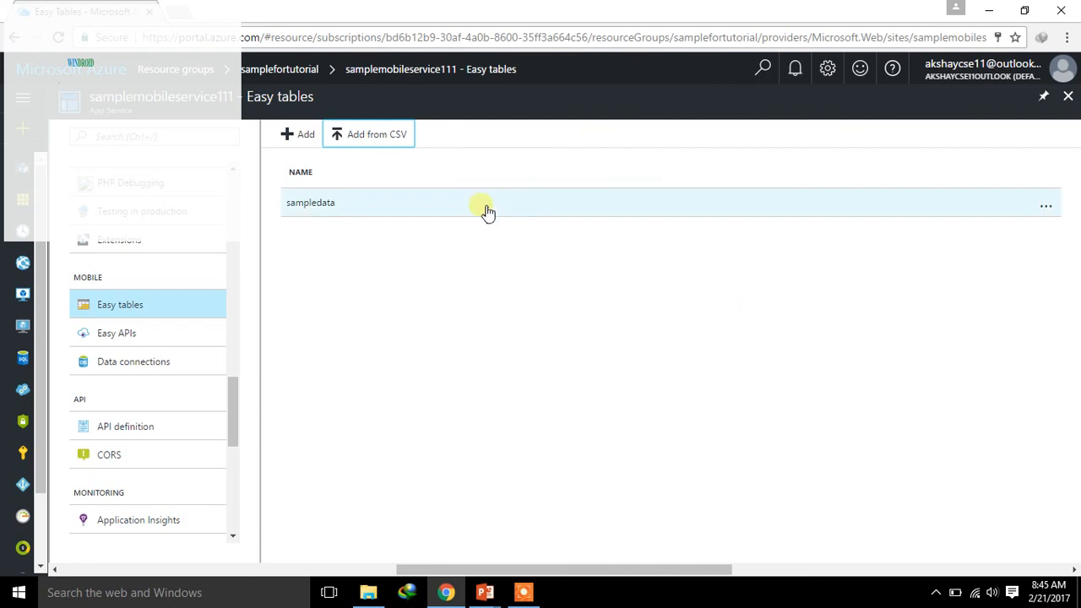
# Open the sampledata table again and examine its columns and available commands
pyautogui.click(326, 204)
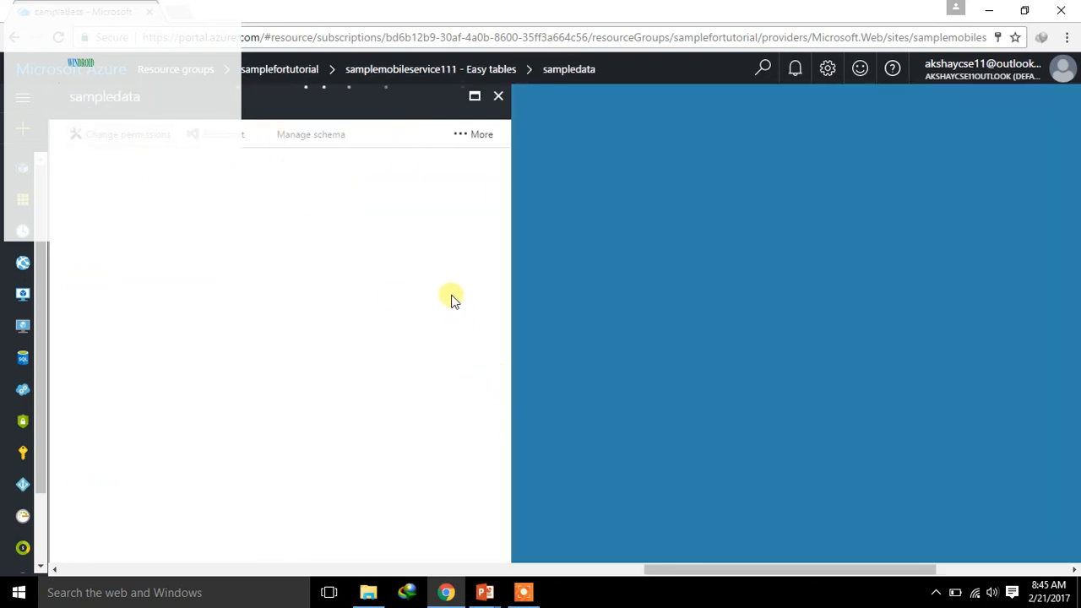
pyautogui.moveTo(683, 568); pyautogui.dragTo(641, 565)
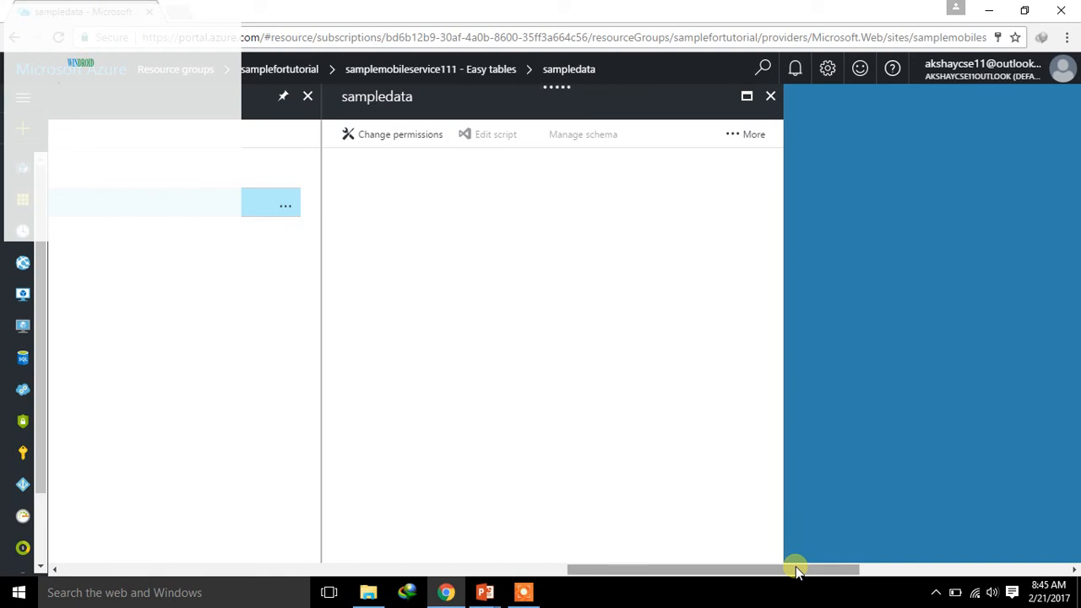
pyautogui.moveTo(796, 571); pyautogui.dragTo(763, 570)
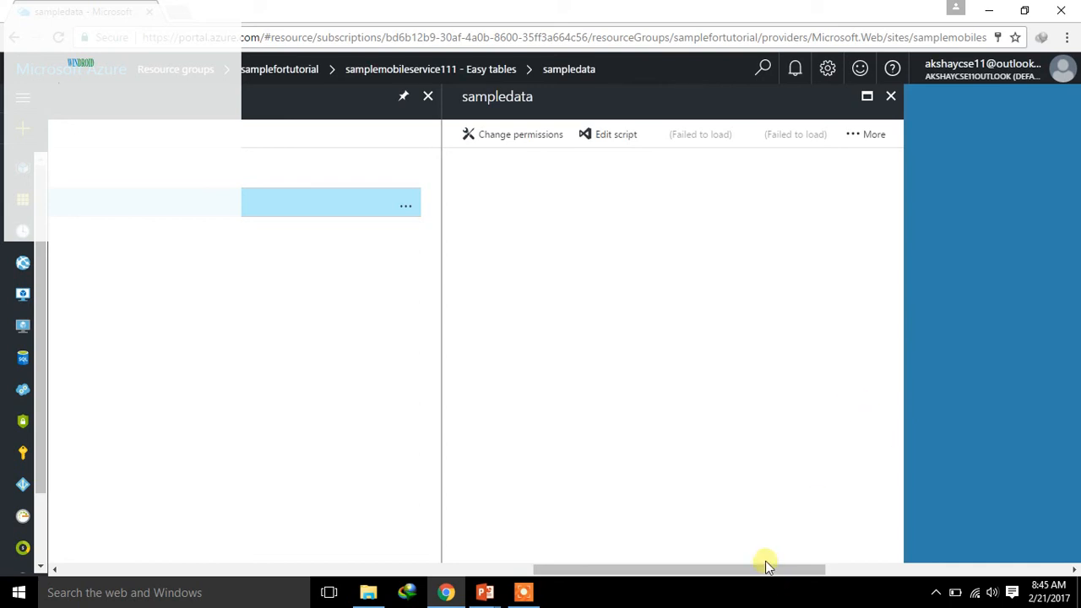
pyautogui.moveTo(775, 574); pyautogui.dragTo(789, 535)
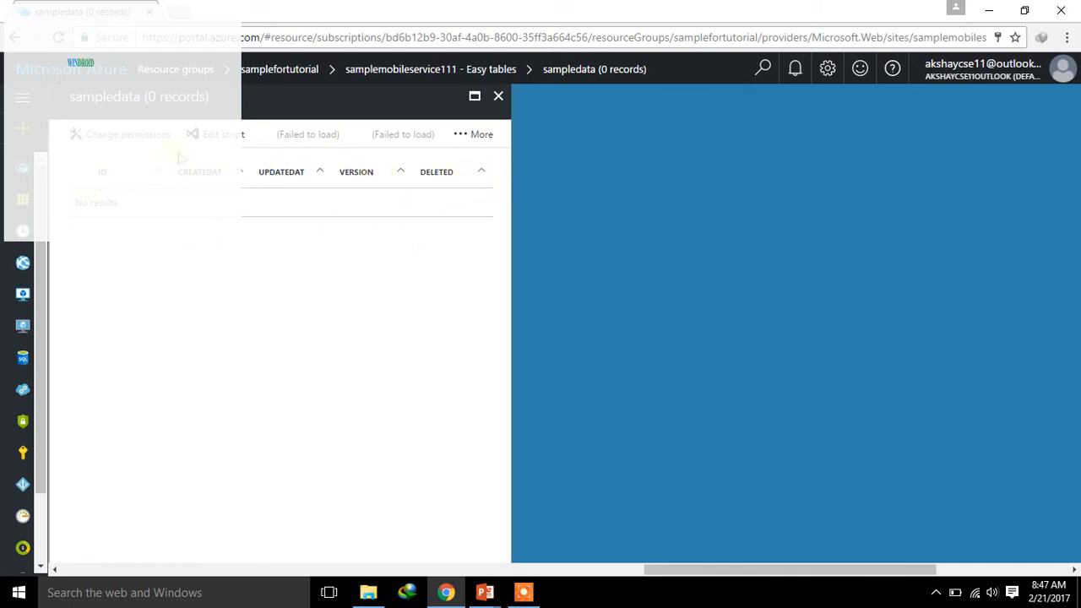
pyautogui.moveTo(702, 569); pyautogui.dragTo(385, 569)
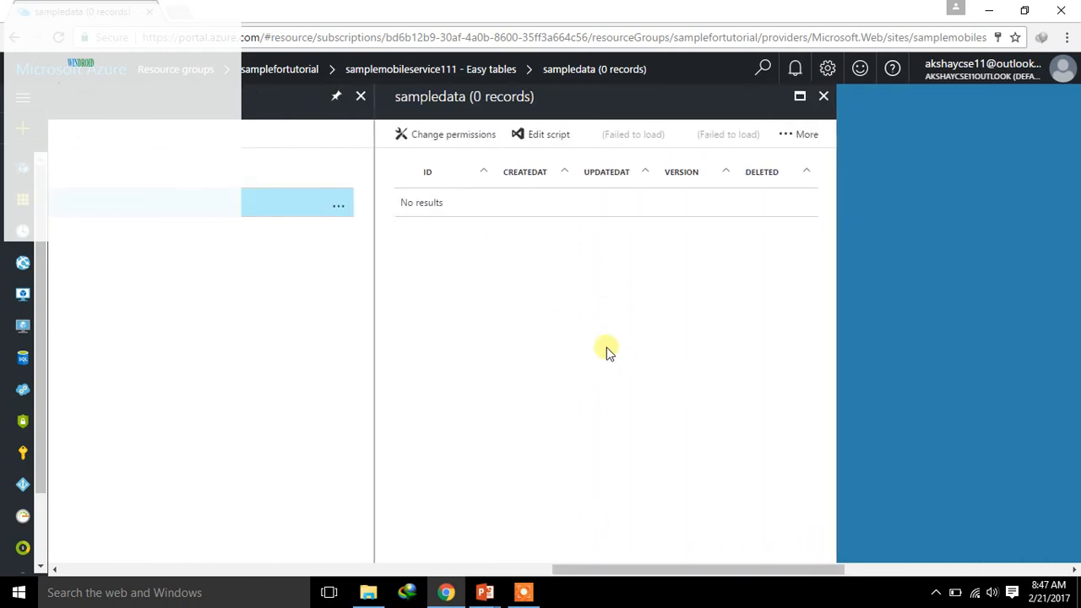
# Try the two commands that failed to load, and close and reopen the sampledata table to reload them
pyautogui.click(624, 134)
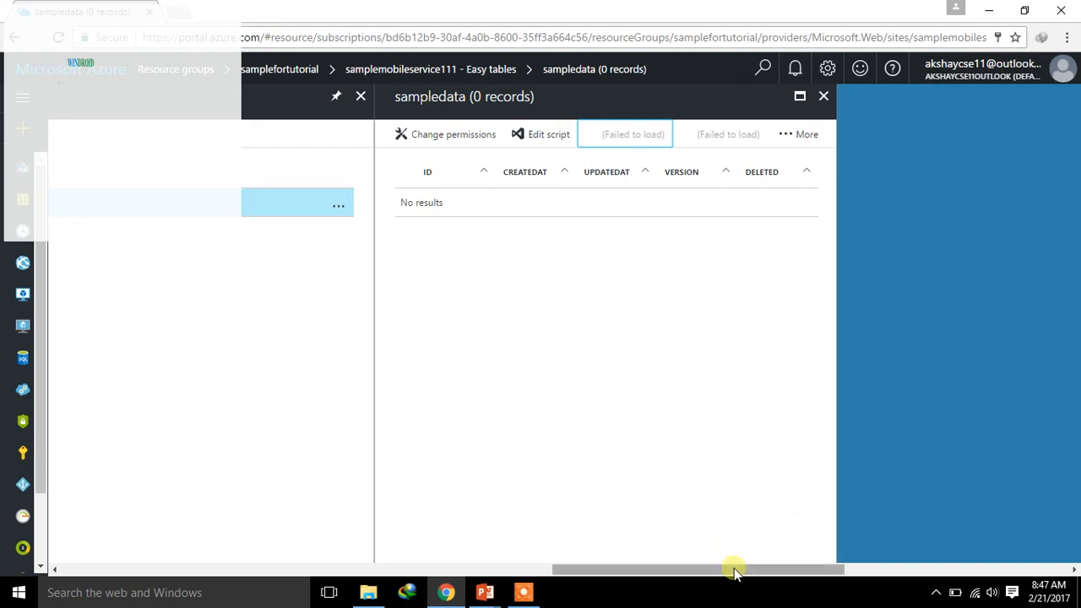
pyautogui.moveTo(731, 569); pyautogui.dragTo(732, 569)
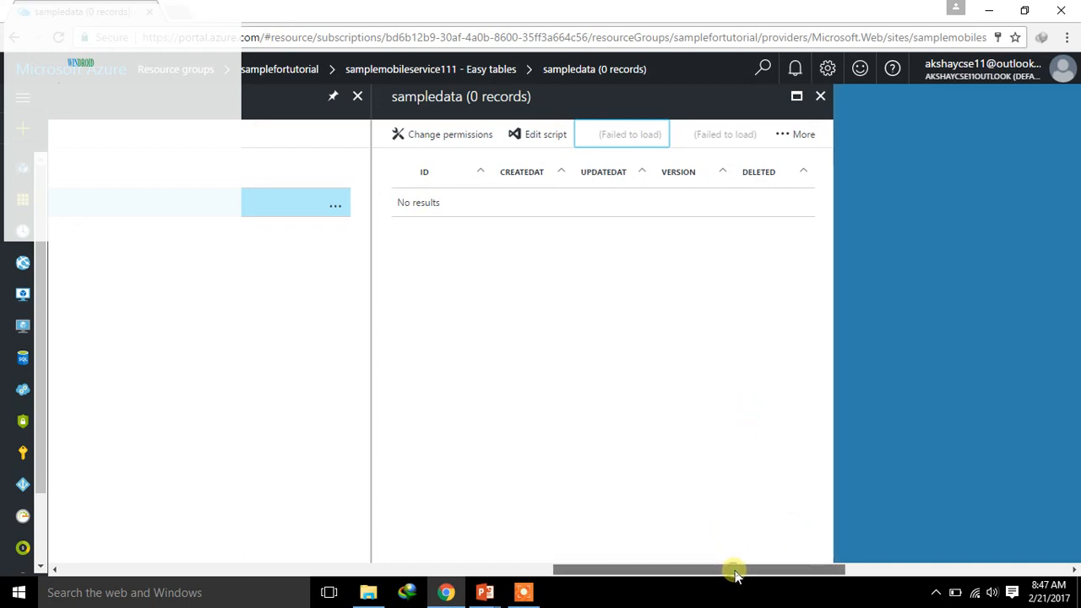
pyautogui.click(732, 140)
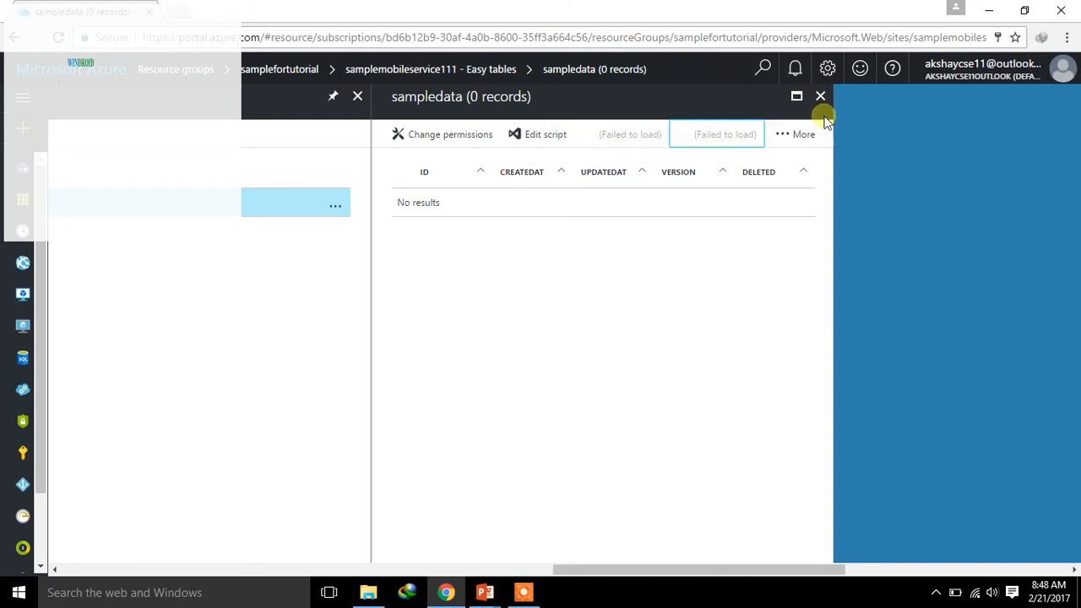
pyautogui.click(820, 96)
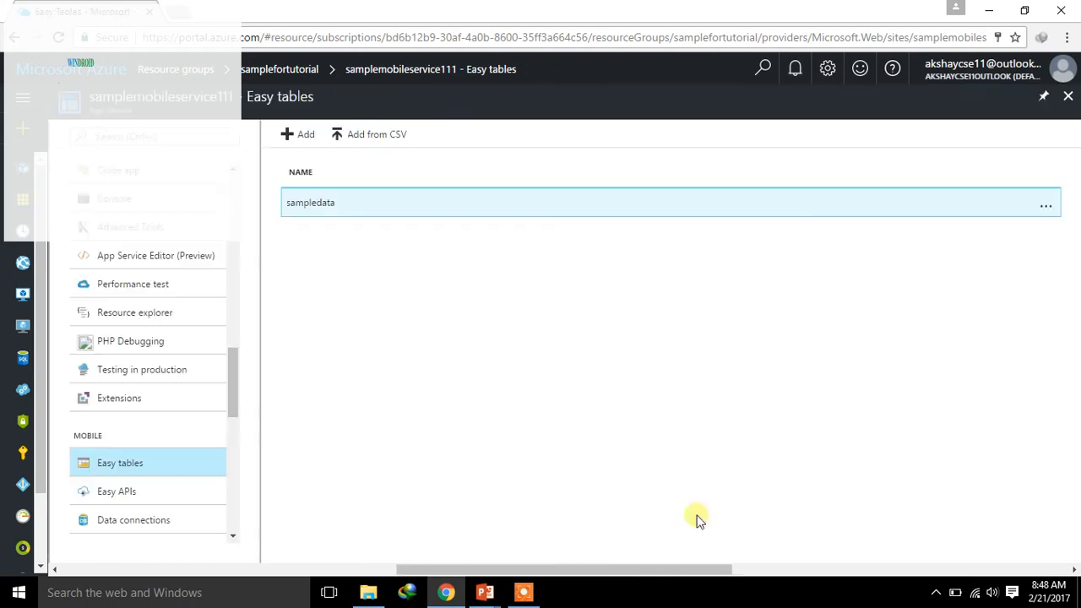
pyautogui.click(315, 203)
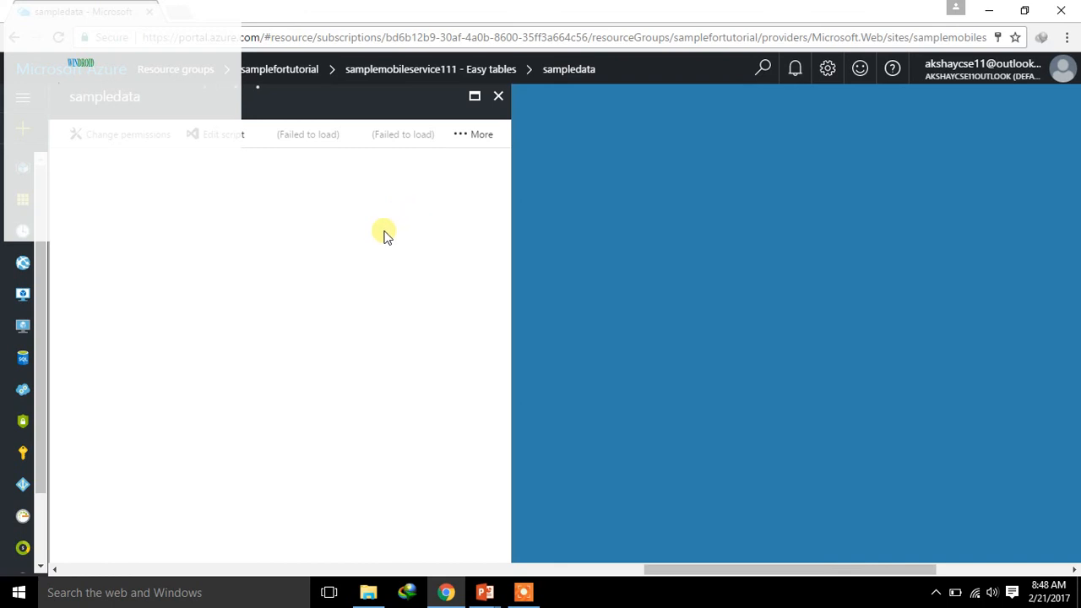
# Close the sampledata table and the Easy tables page, and reopen samplemobileservice111 from the samplefortutorial resource group
pyautogui.moveTo(692, 569); pyautogui.dragTo(617, 569)
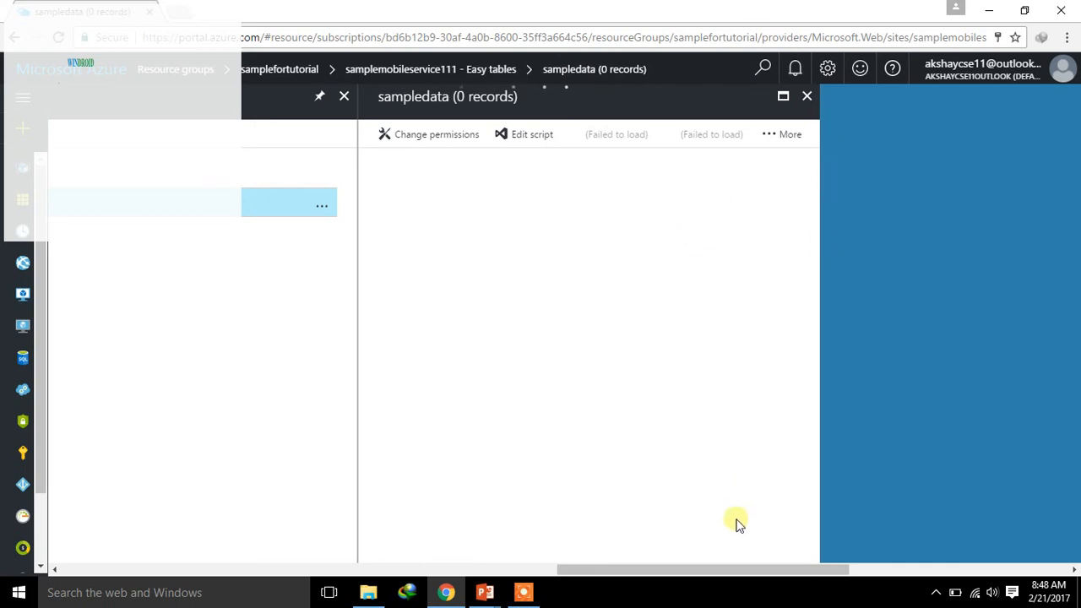
pyautogui.moveTo(719, 569); pyautogui.dragTo(666, 569)
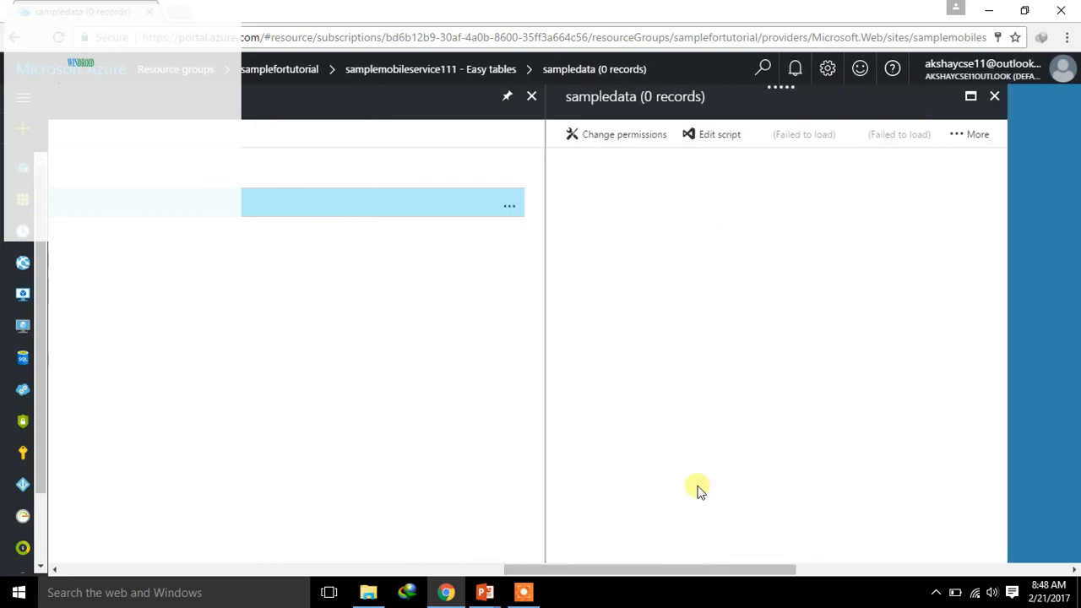
pyautogui.click(994, 97)
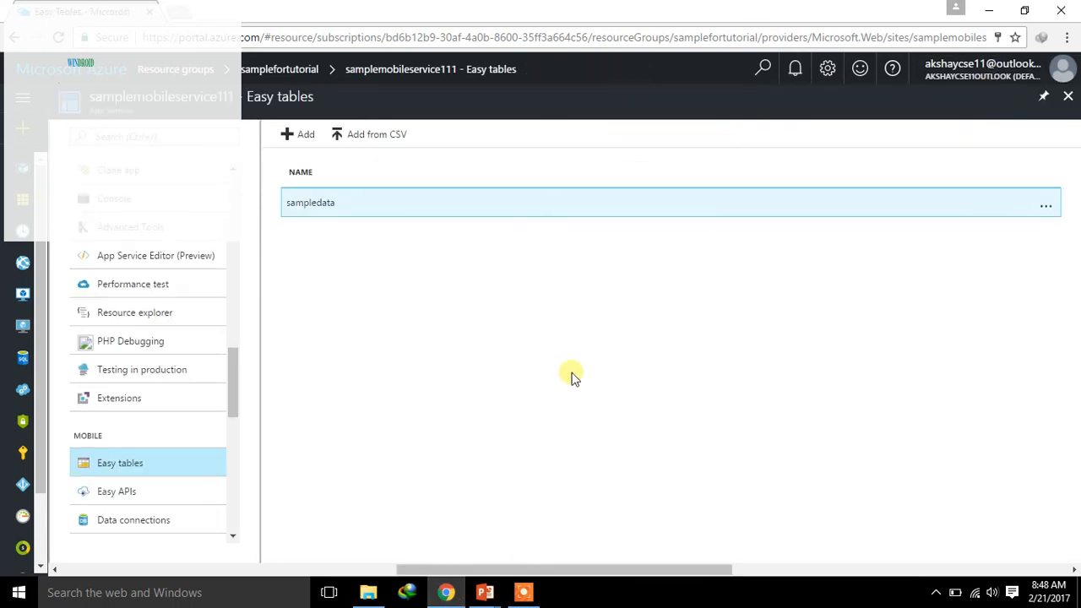
pyautogui.click(1067, 96)
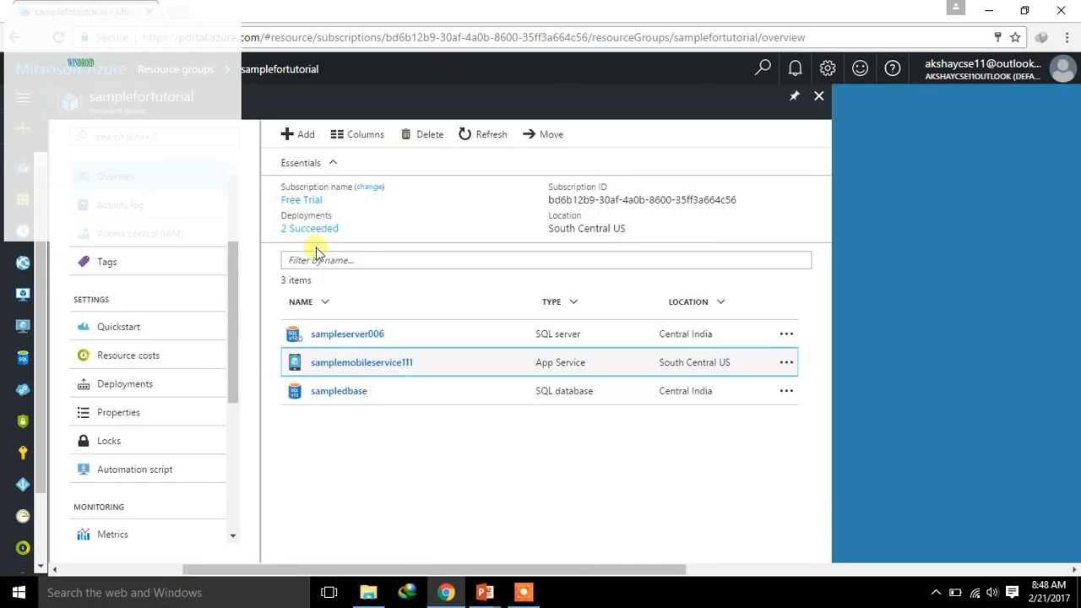
pyautogui.click(372, 362)
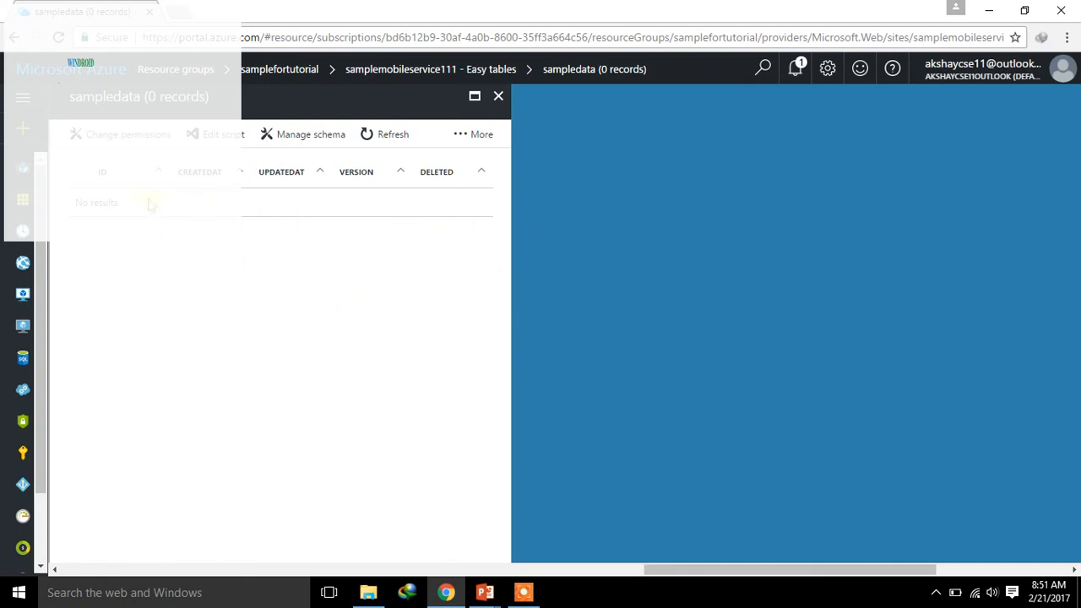
# Open the sampledata table's schema and add a column called name with the String data type
pyautogui.click(297, 145)
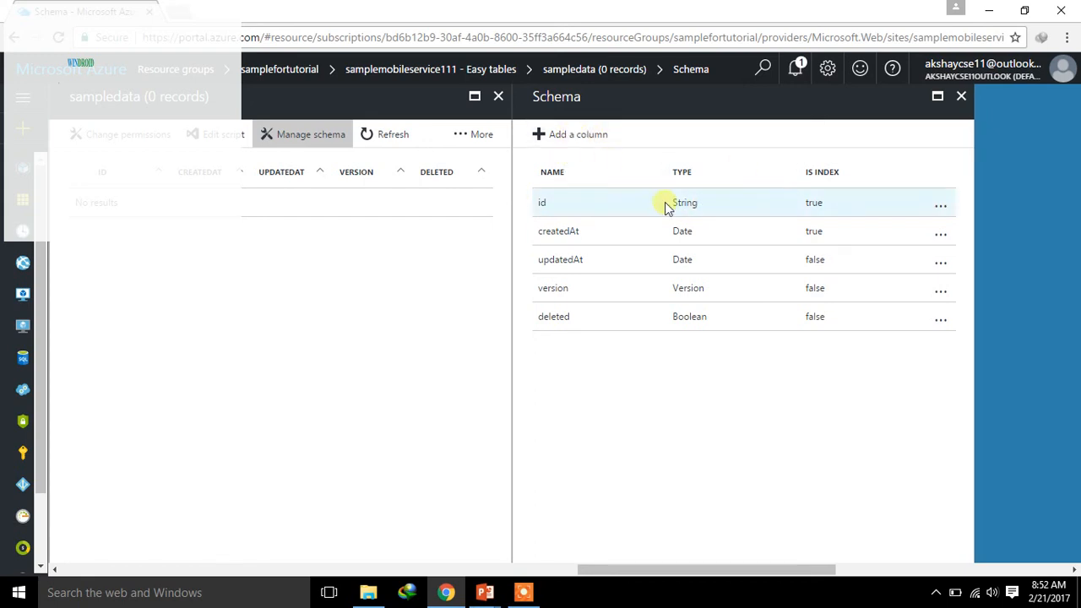
pyautogui.click(564, 140)
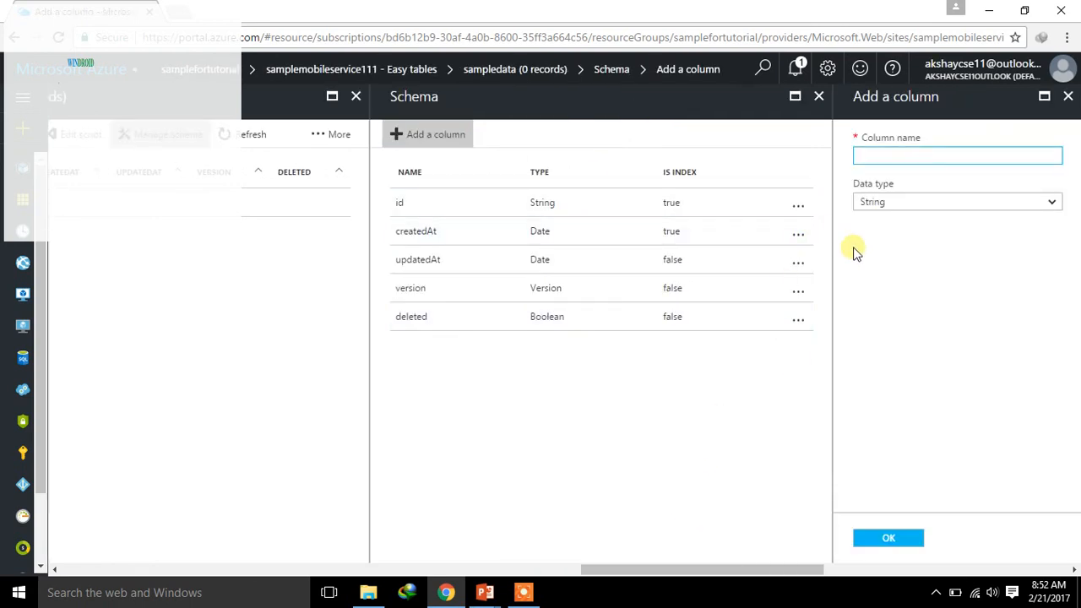
pyautogui.write('name')
pyautogui.click(891, 201)
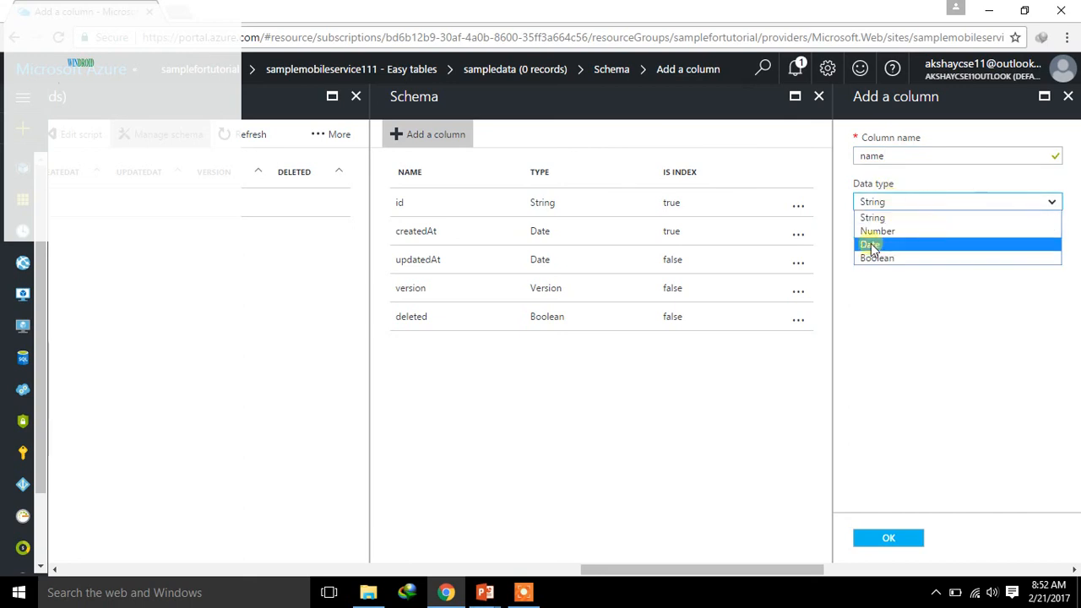
pyautogui.click(910, 325)
pyautogui.click(888, 538)
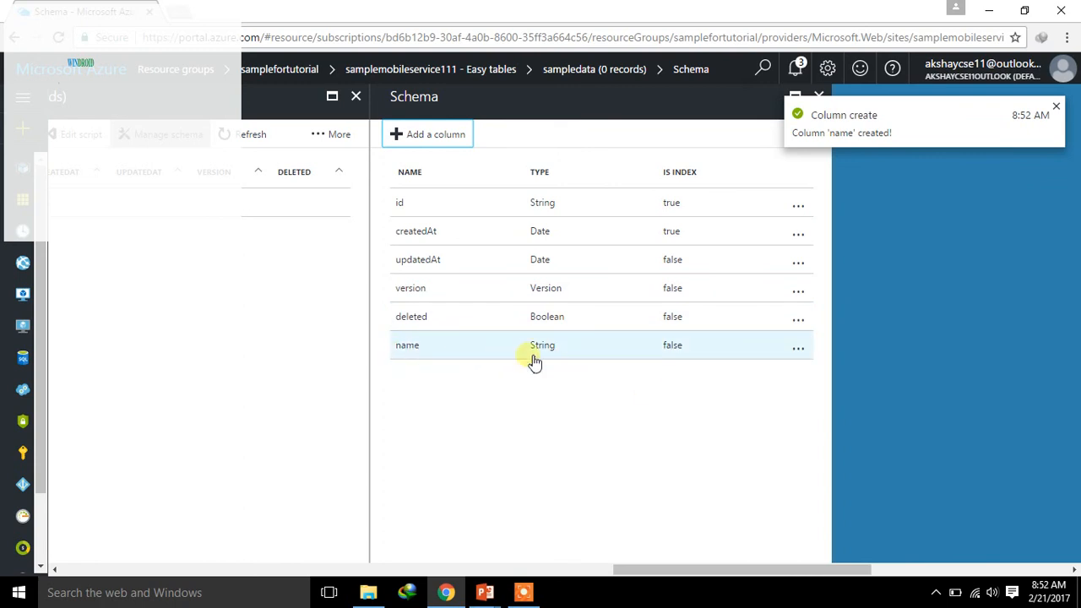
# Set an index on the name column in the sampledata schema and dismiss the notification
pyautogui.click(799, 352)
pyautogui.click(800, 352)
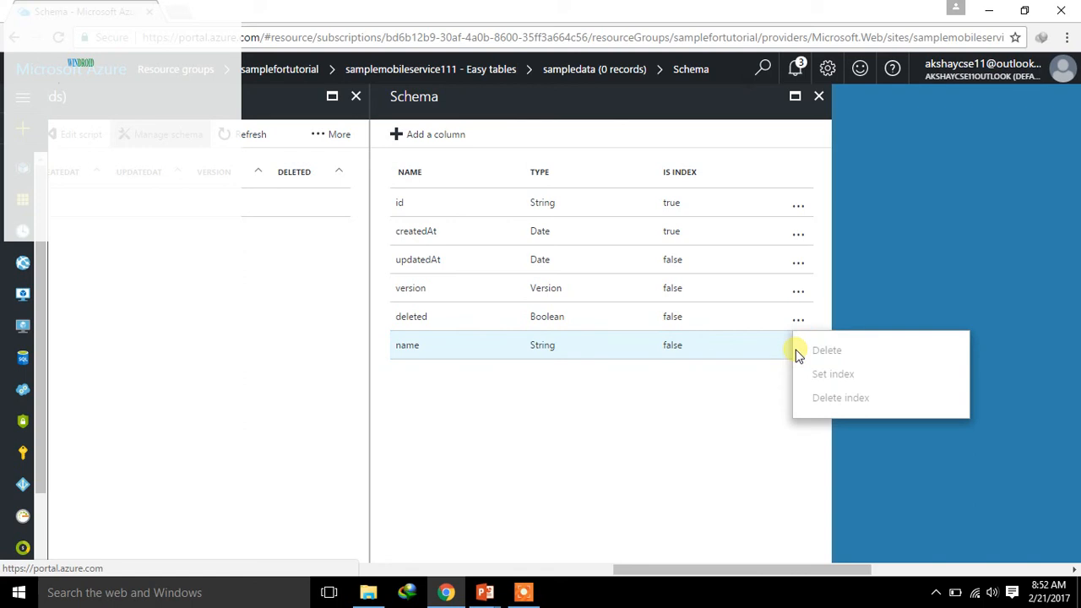
pyautogui.click(850, 374)
pyautogui.click(426, 300)
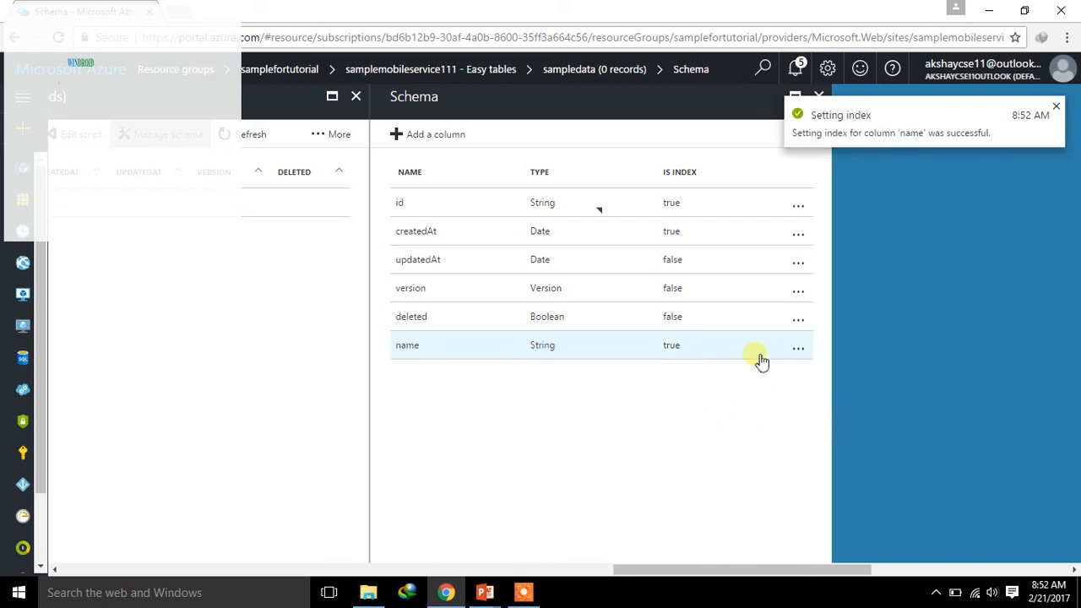
pyautogui.click(1056, 106)
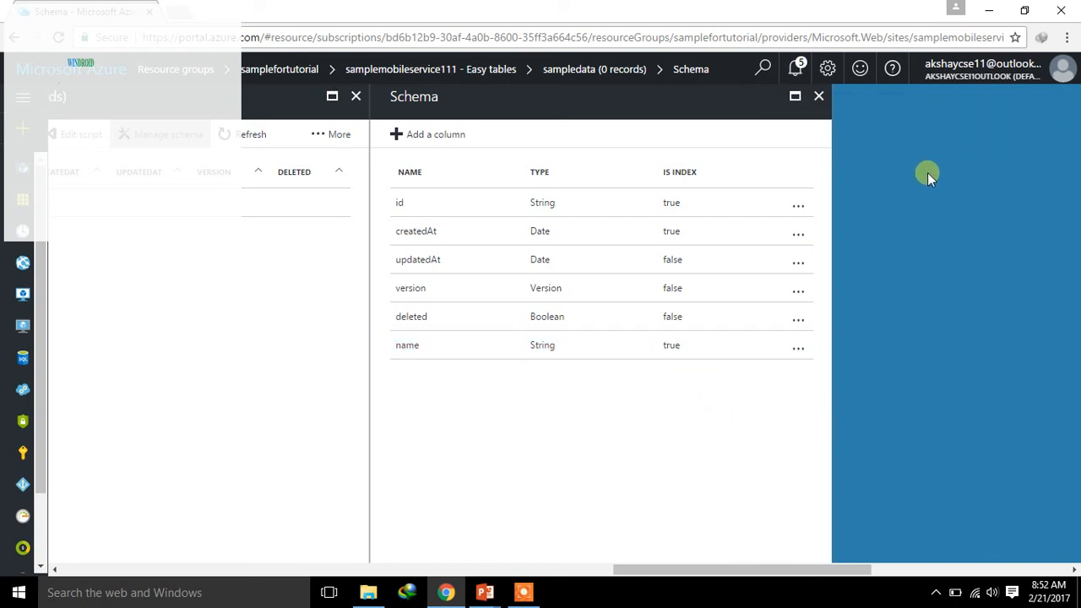
# Close the schema and look over the additional commands available for the sampledata table
pyautogui.click(818, 96)
pyautogui.click(498, 96)
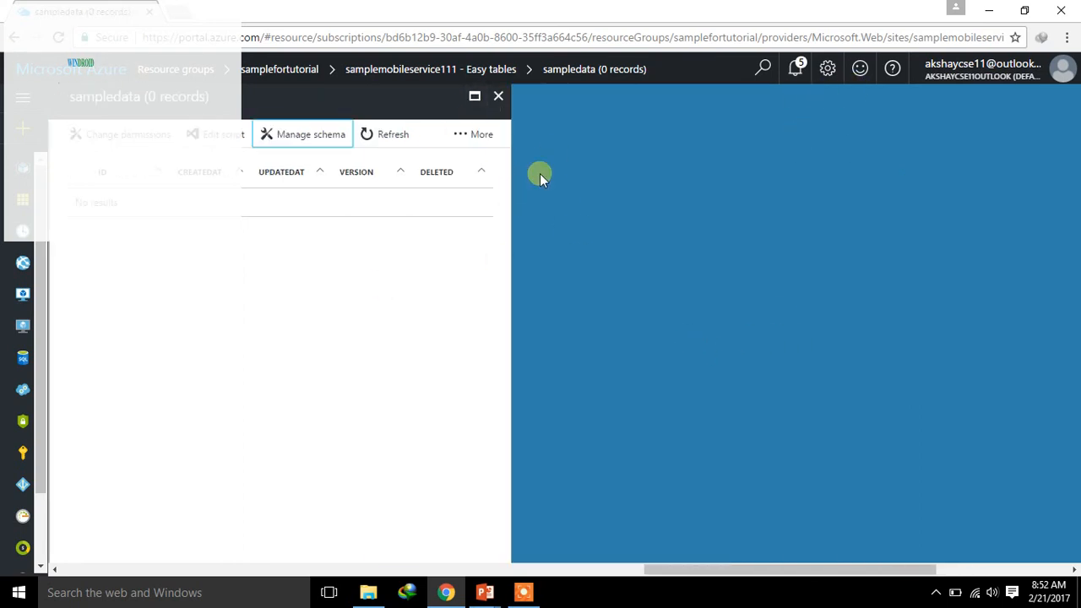
pyautogui.click(477, 137)
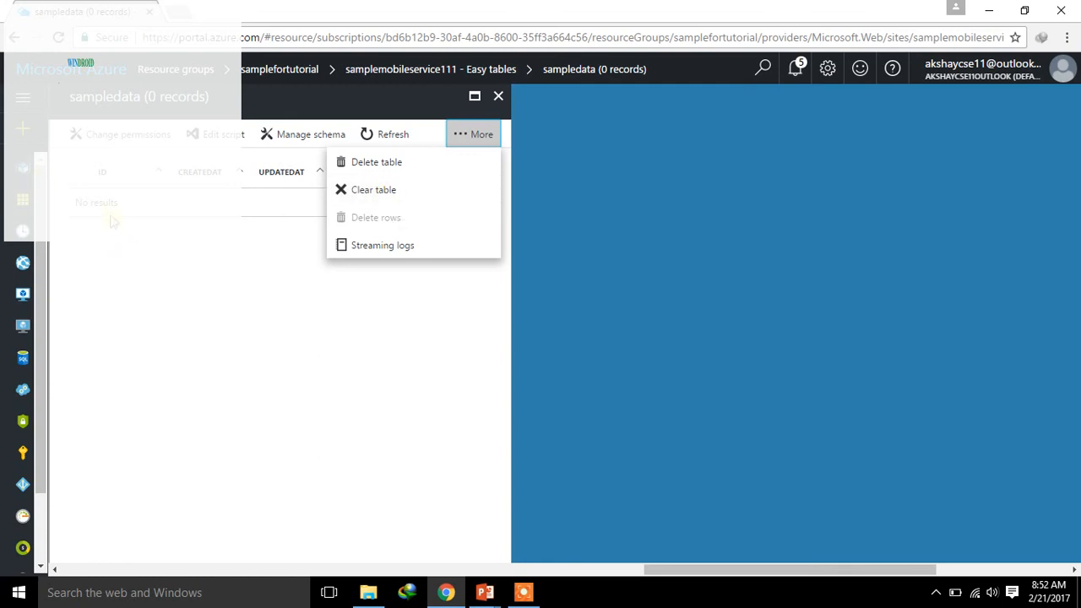
pyautogui.moveTo(127, 258); pyautogui.dragTo(120, 219)
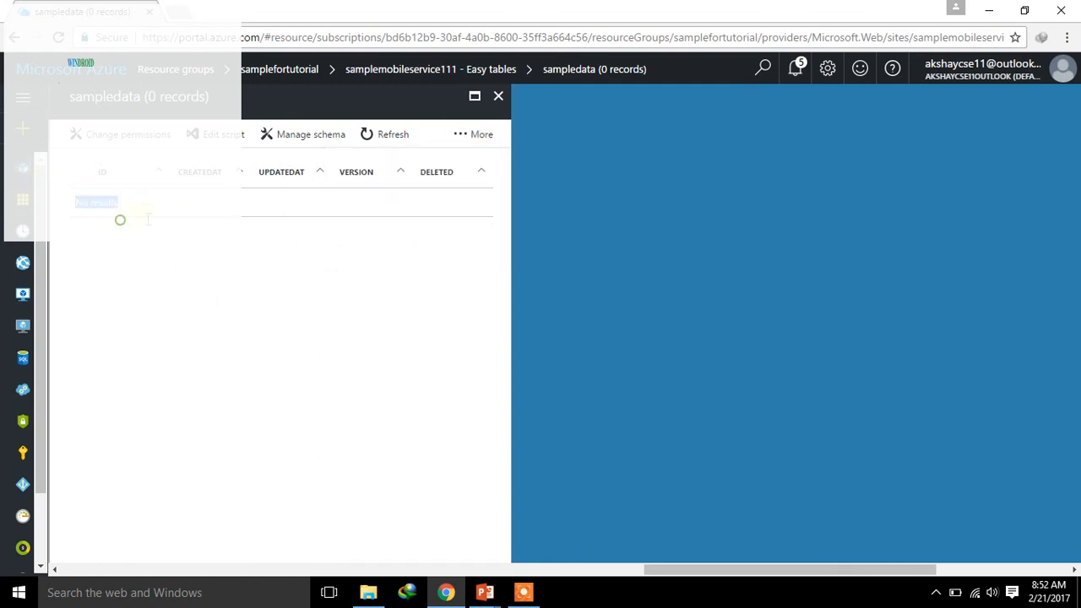
pyautogui.click(428, 230)
# Bring up the Clear table confirmation for sampledata, back out of it, and review the additional table commands again
pyautogui.click(478, 135)
pyautogui.click(384, 189)
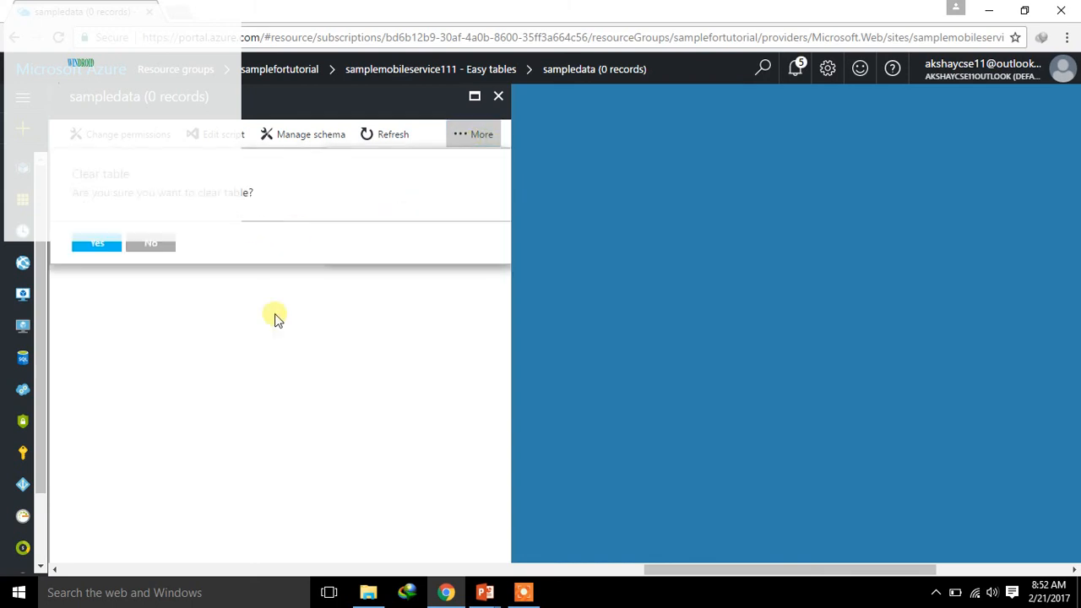
pyautogui.click(472, 135)
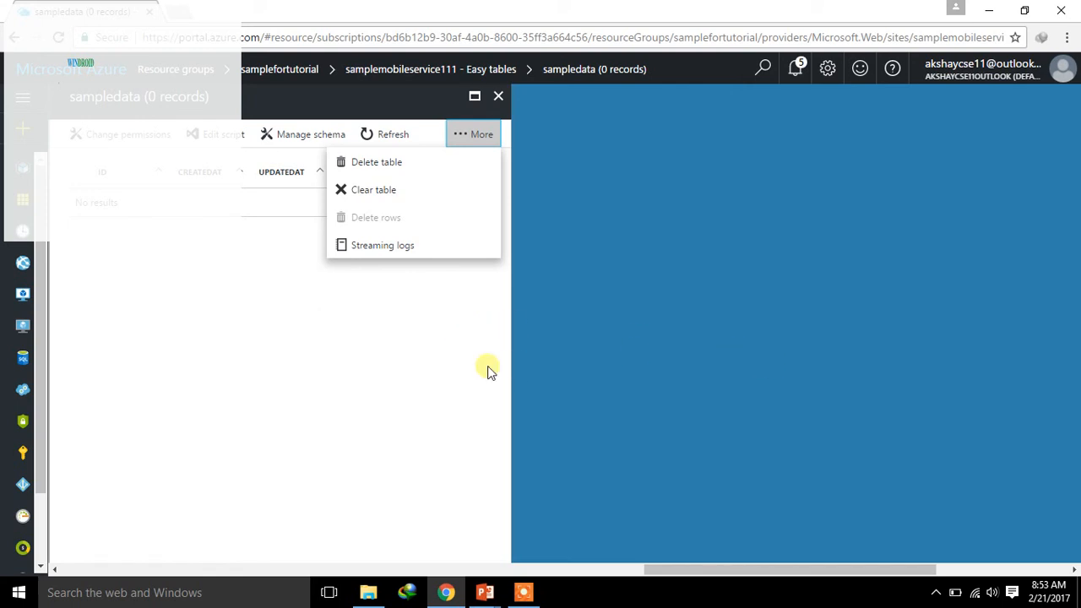
pyautogui.click(434, 346)
pyautogui.click(479, 135)
pyautogui.click(391, 338)
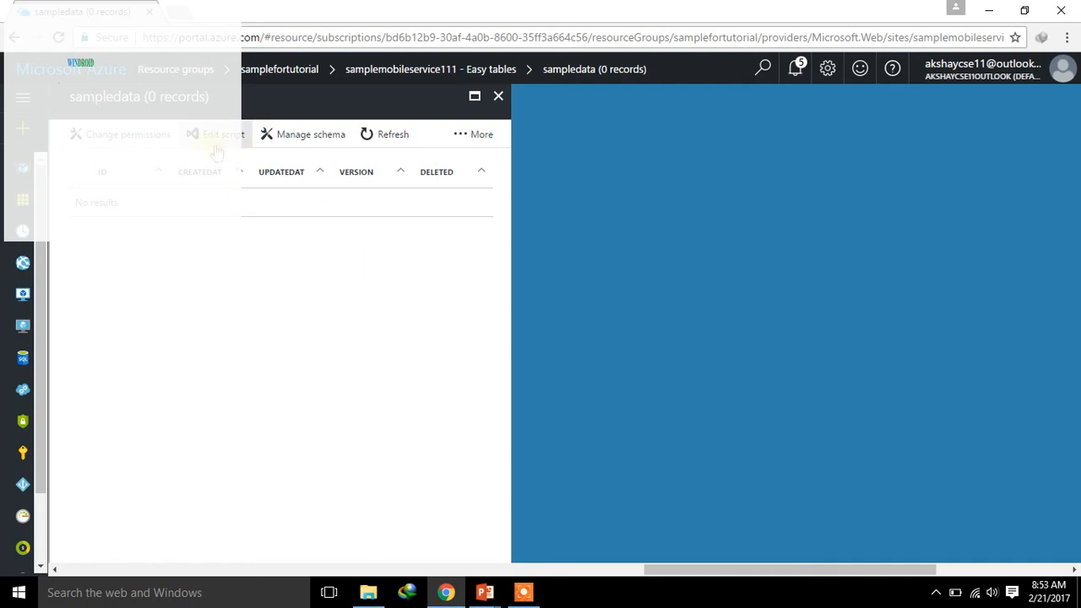
# Open the sampledata table's script in the App Service Editor and close the table in the portal
pyautogui.click(215, 145)
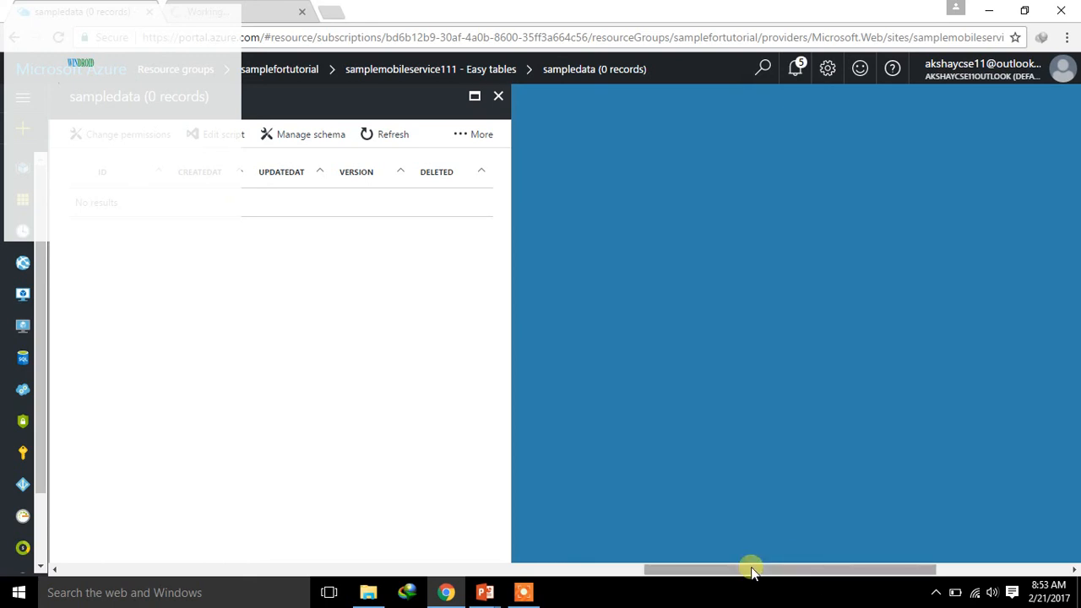
pyautogui.moveTo(754, 571); pyautogui.dragTo(697, 569)
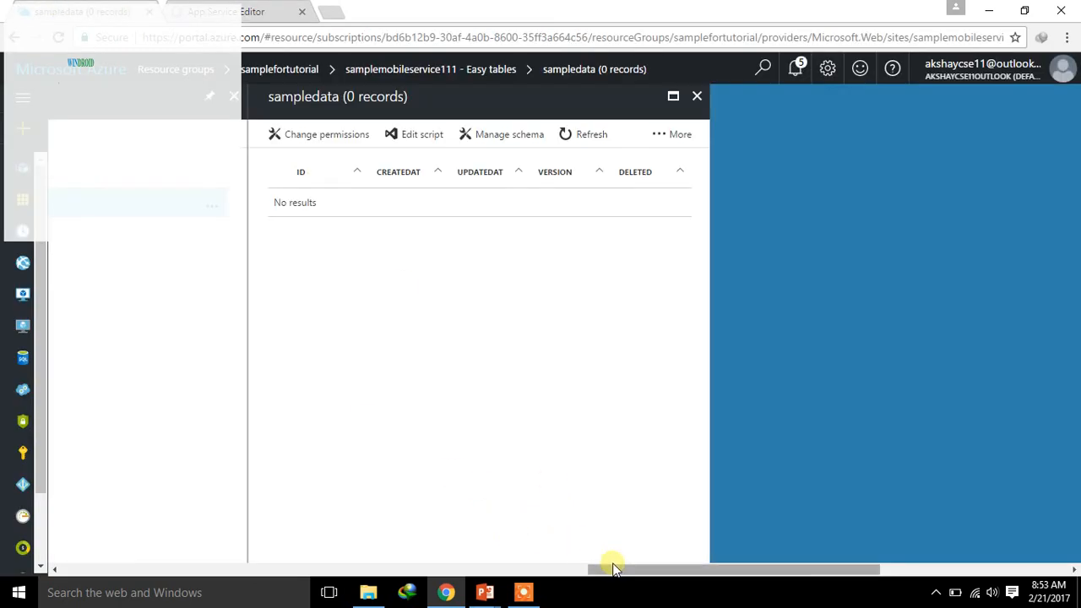
pyautogui.moveTo(616, 566); pyautogui.dragTo(514, 571)
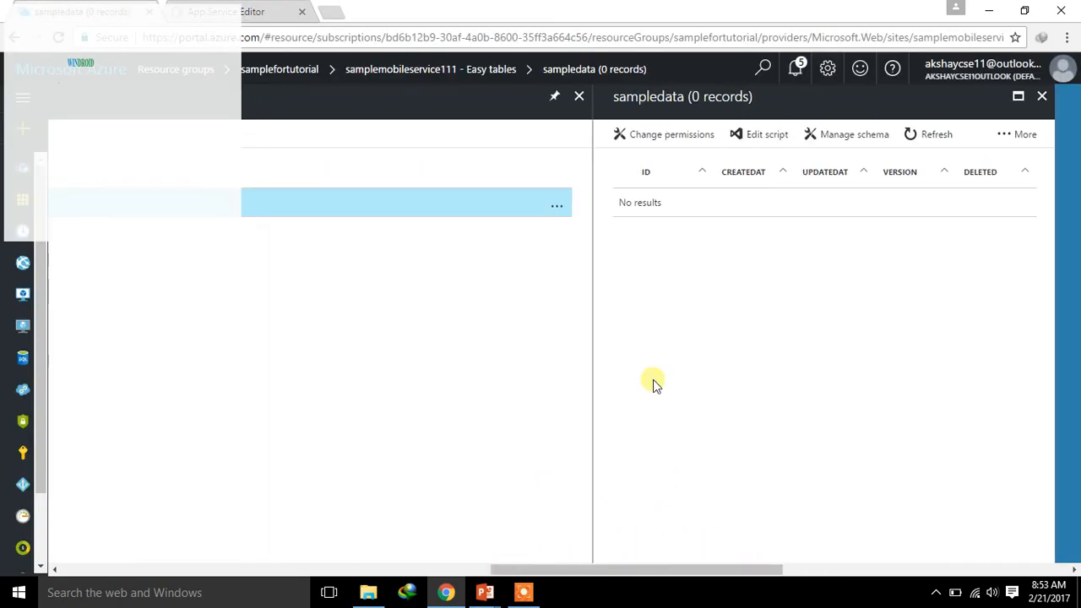
pyautogui.click(1044, 98)
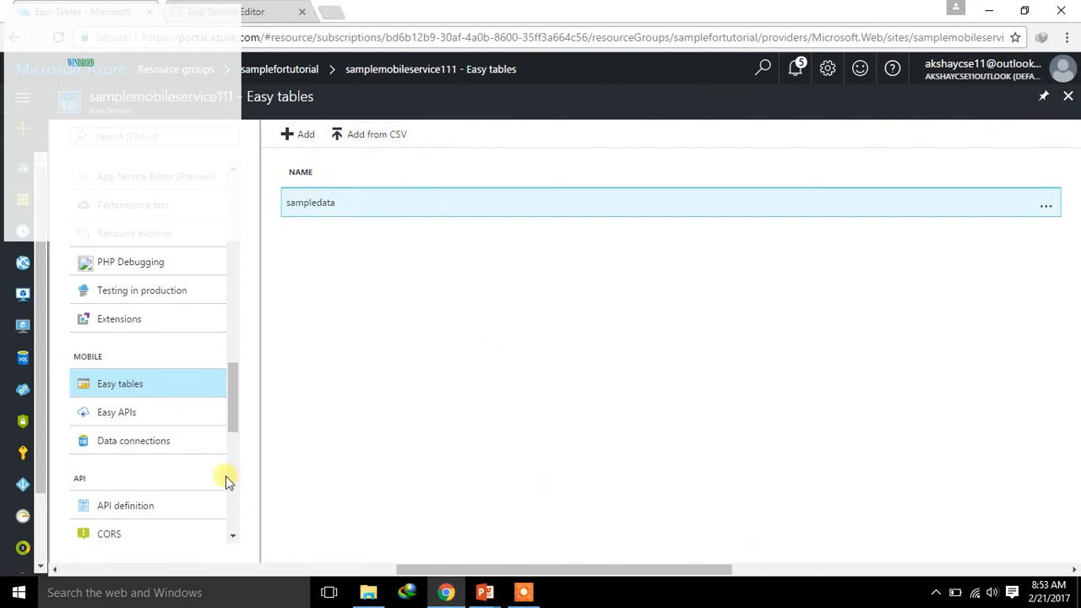
# Look over the mobile service's settings around Easy tables, check the App Service Editor tab, and close it
pyautogui.scroll(-3, 144, 440)
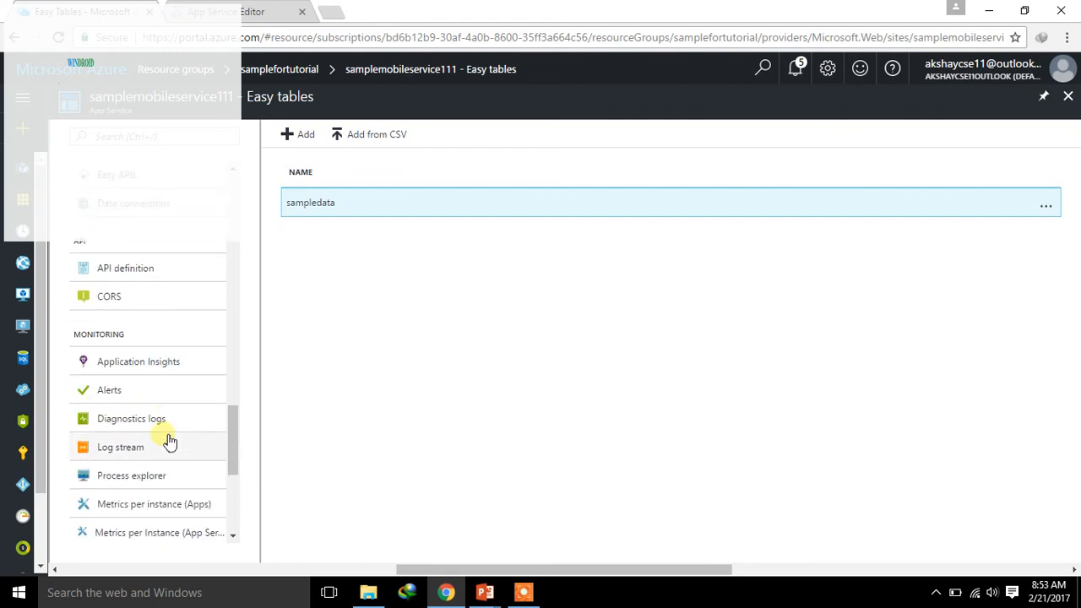
pyautogui.scroll(2, 140, 388)
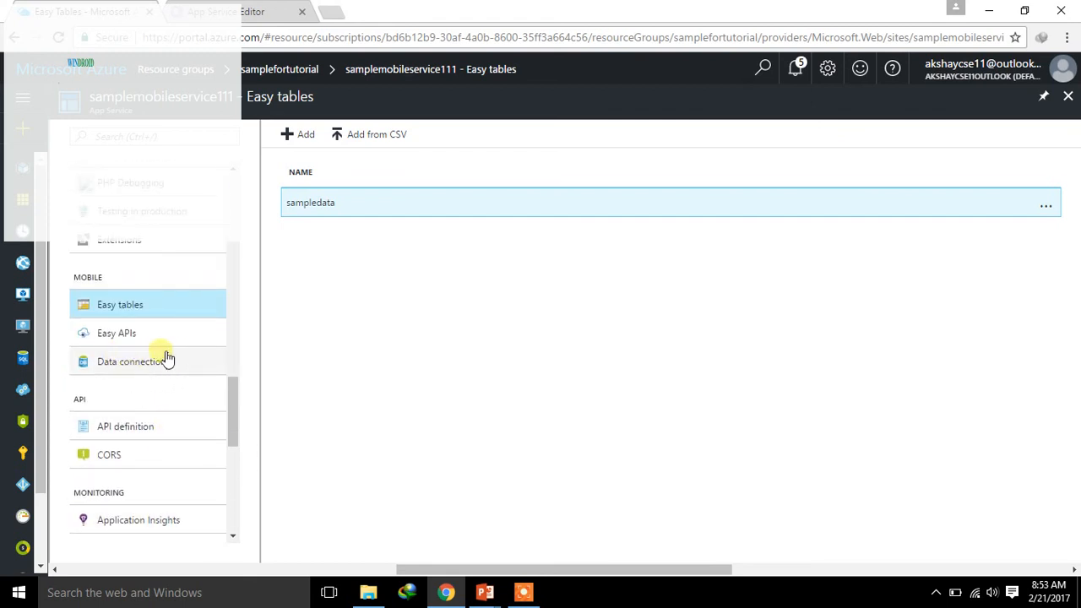
pyautogui.click(108, 314)
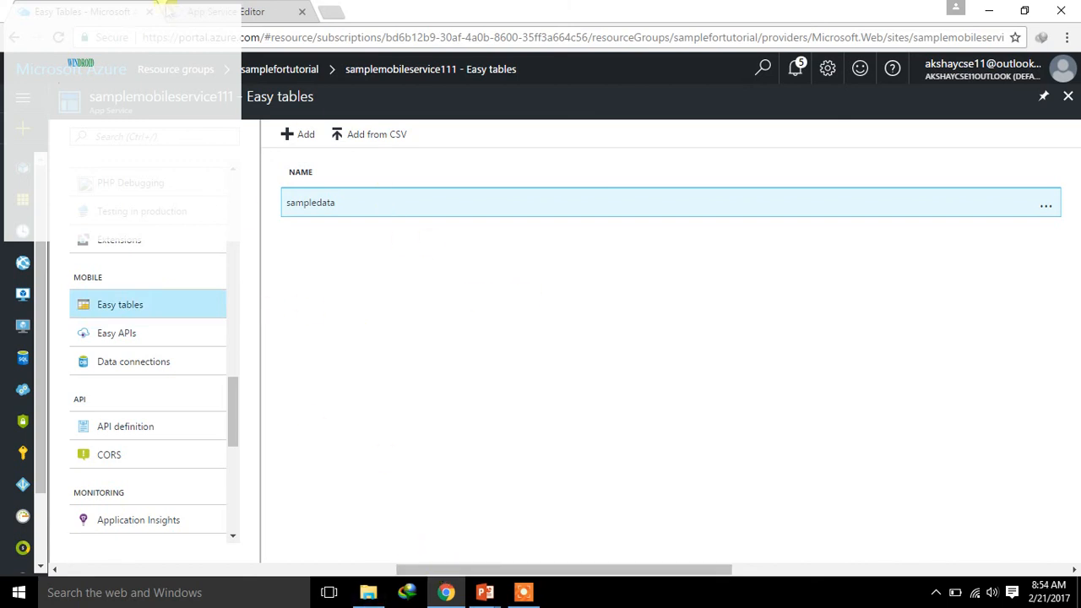
pyautogui.click(228, 10)
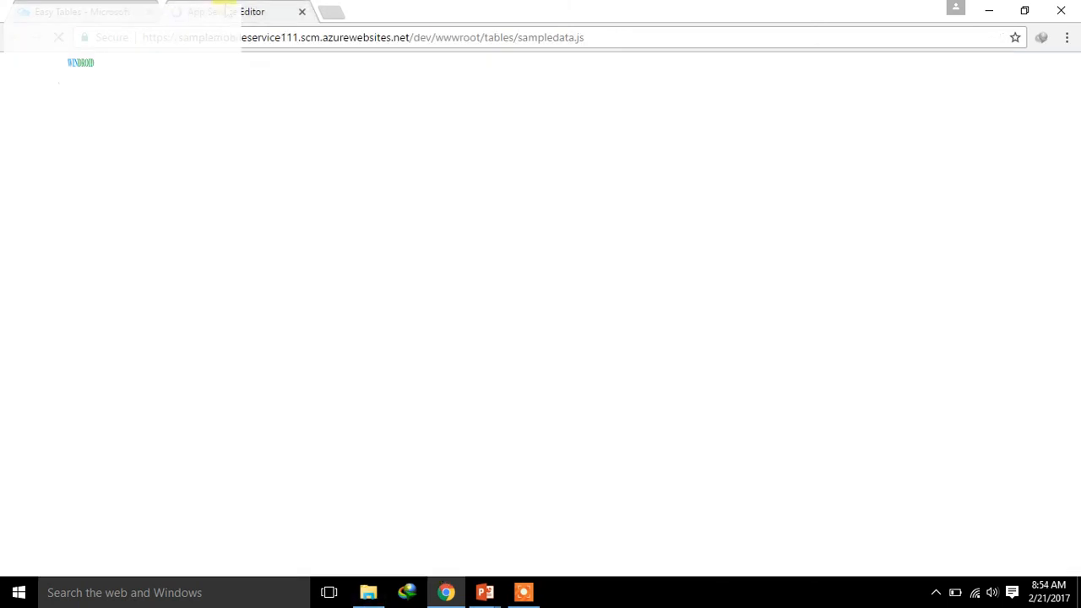
pyautogui.click(301, 13)
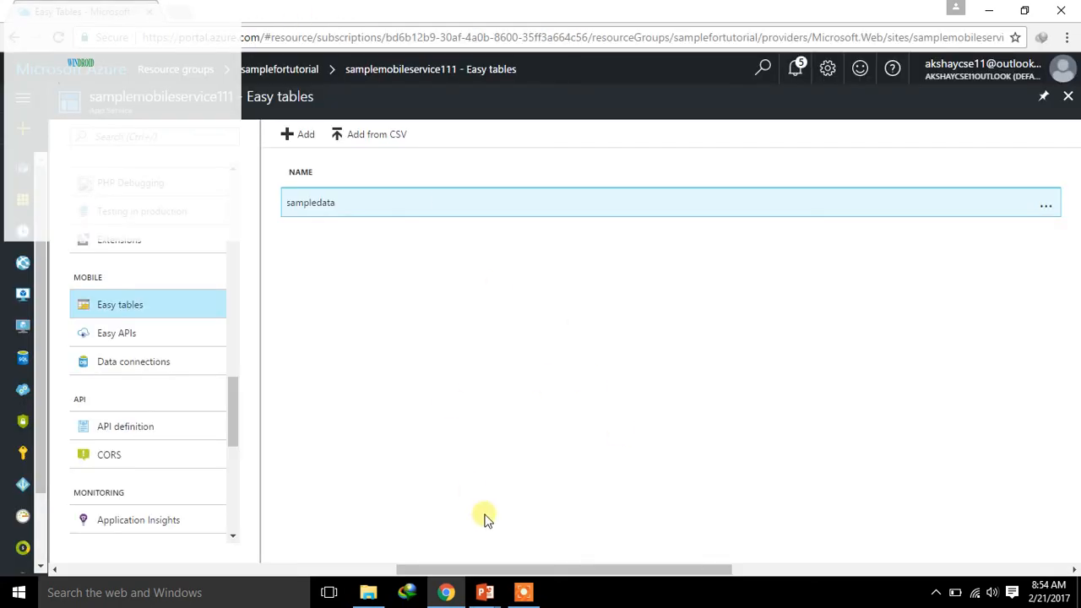
# Close the Easy tables page to return to the resource group, and switch to the PowerPoint presentation
pyautogui.moveTo(540, 569); pyautogui.dragTo(588, 560)
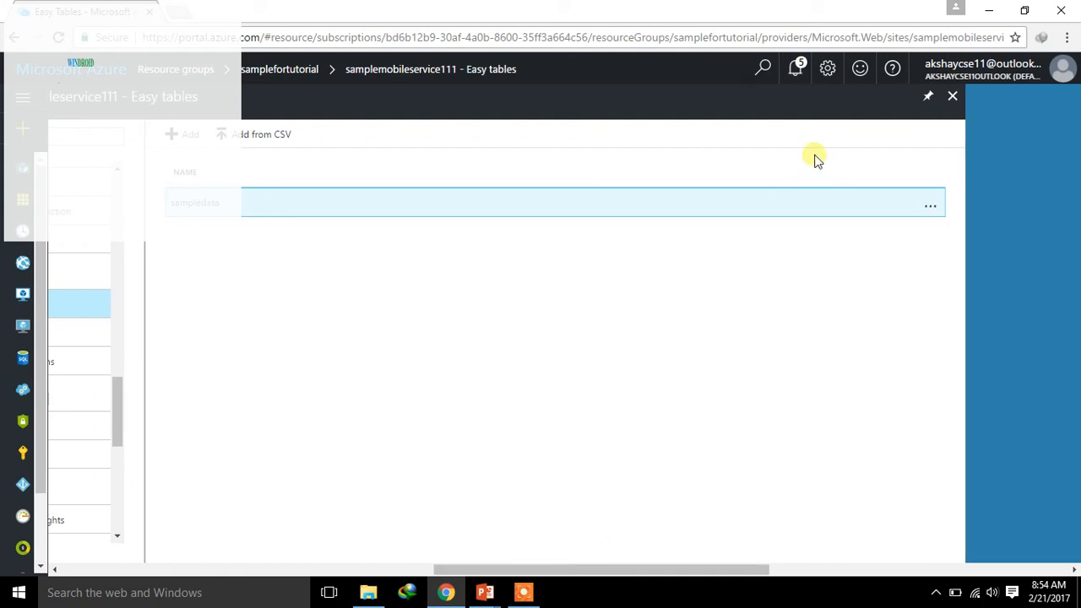
pyautogui.click(949, 98)
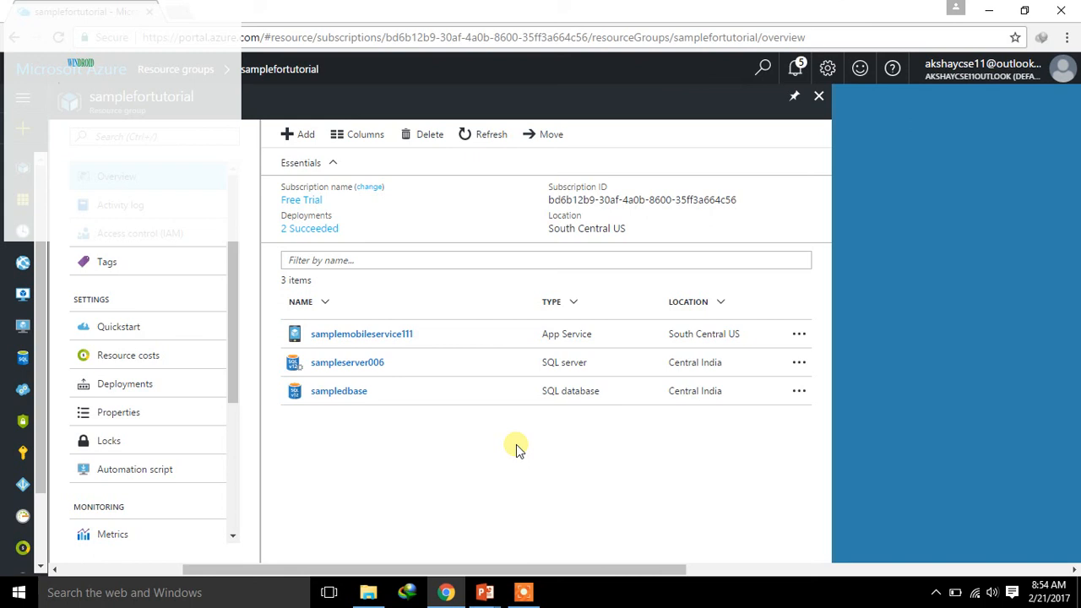
pyautogui.moveTo(494, 588)
pyautogui.click(506, 561)
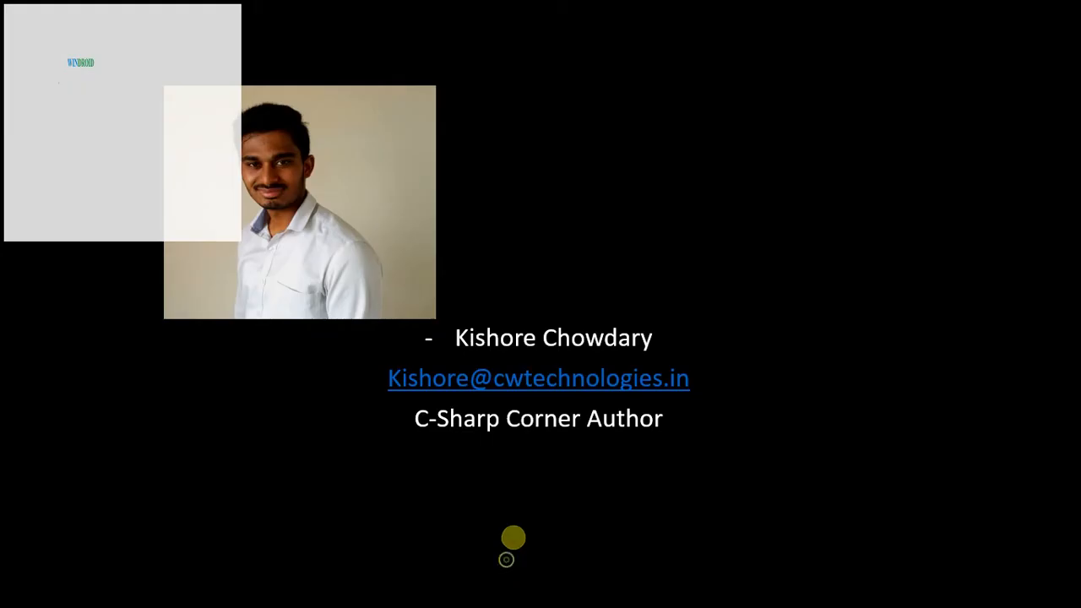